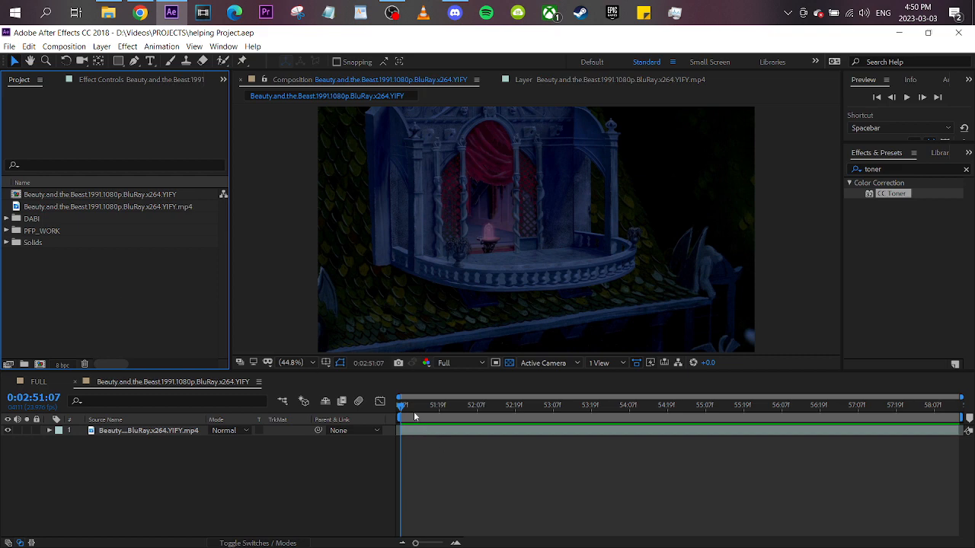
Scrub and play the castle balcony clip to examine its camera movement and existing track points.
{"action": "left_click", "coordinate": [444, 409]}
{"action": "left_click_drag", "start_coordinate": [427, 412], "coordinate": [381, 420]}
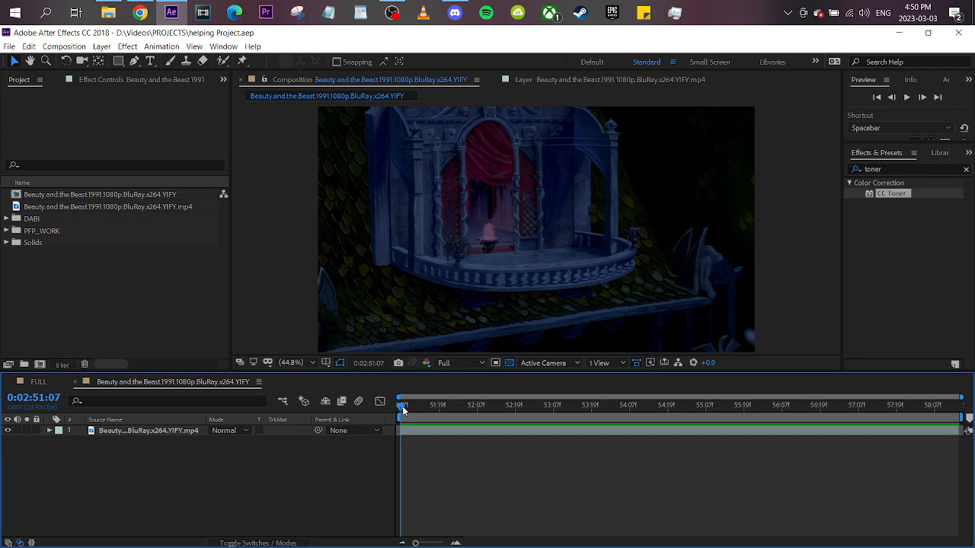
{"action": "left_click_drag", "start_coordinate": [403, 411], "coordinate": [676, 411]}
{"action": "left_click_drag", "start_coordinate": [755, 407], "coordinate": [356, 408]}
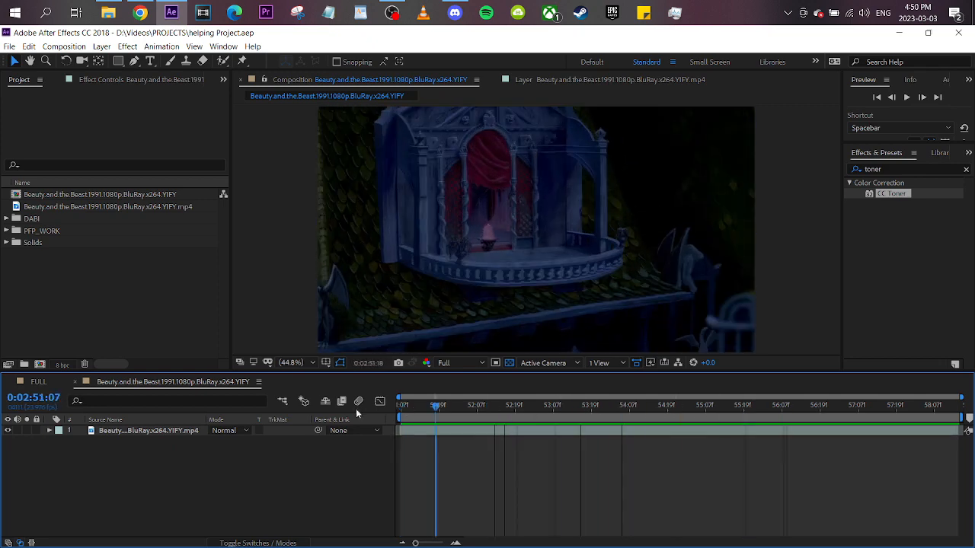
{"action": "left_click", "coordinate": [423, 429]}
{"action": "left_click", "coordinate": [532, 83]}
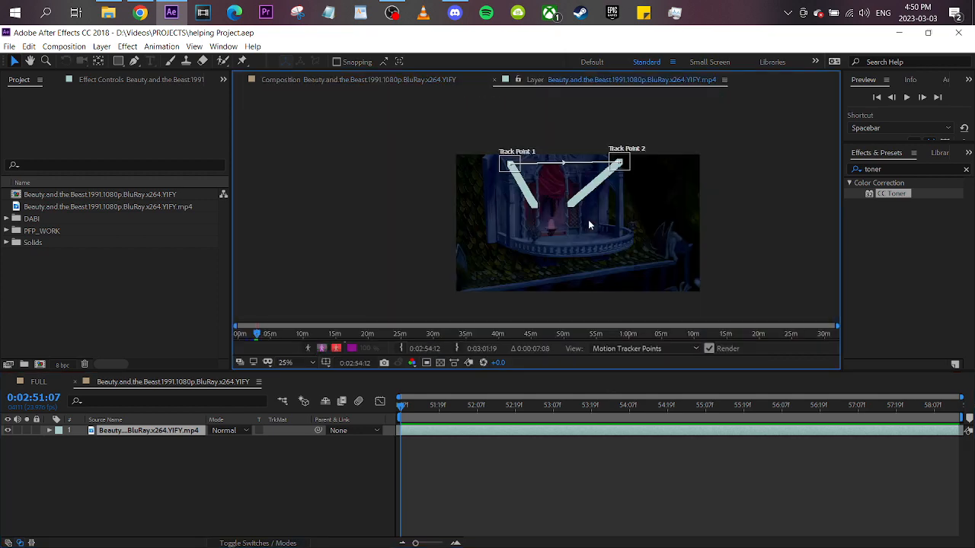
{"action": "left_click", "coordinate": [370, 79]}
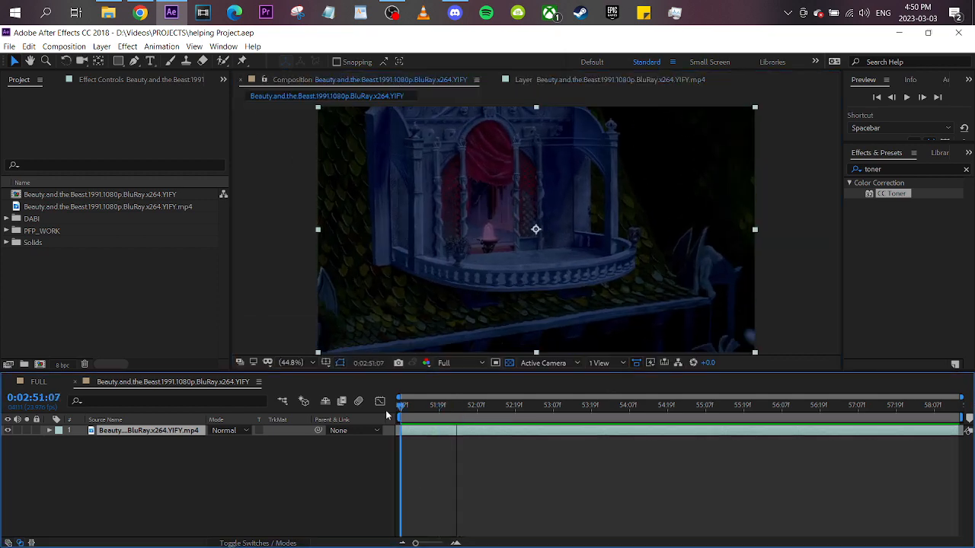
{"action": "key", "text": "space"}
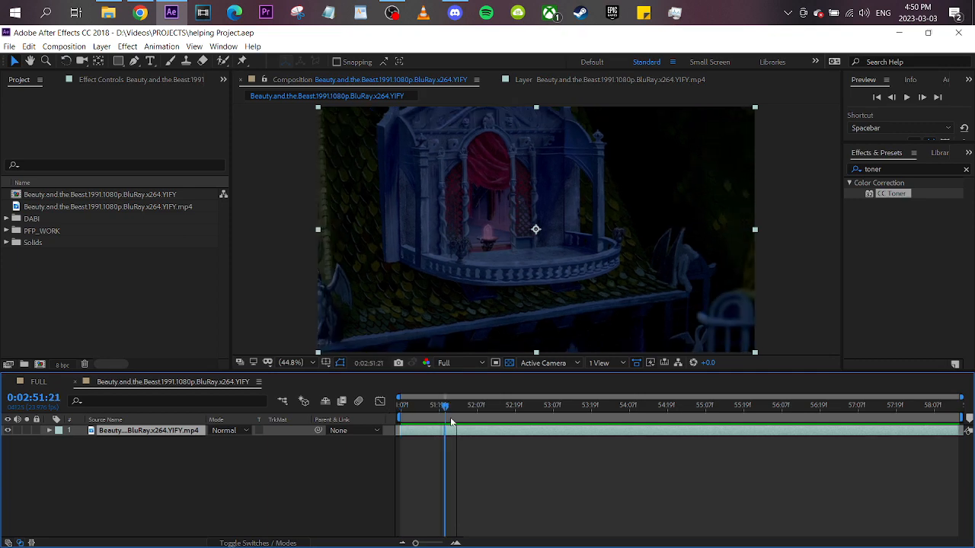
{"action": "key", "text": "space"}
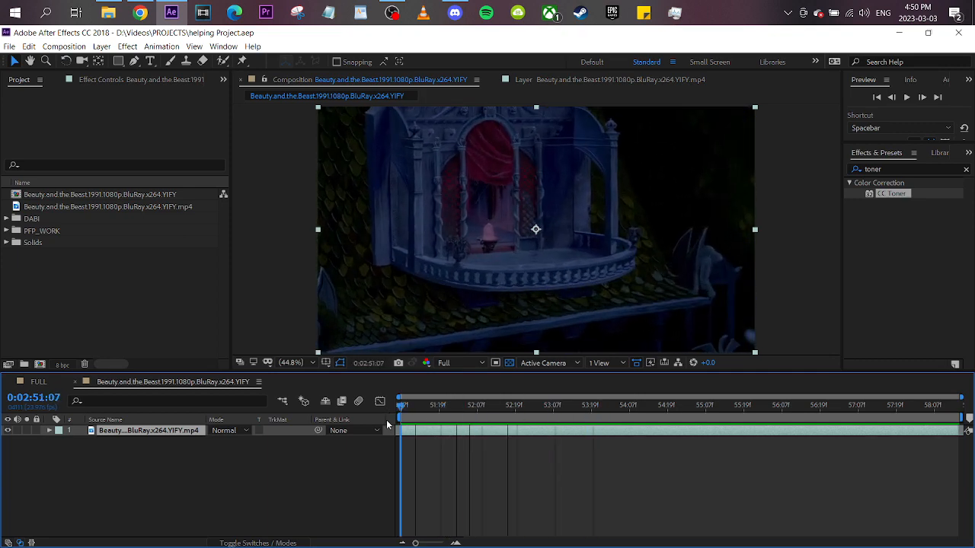
Review the clip from its first frame to about 0:02:55:13 to follow the balcony's change in size.
{"action": "left_click", "coordinate": [446, 408]}
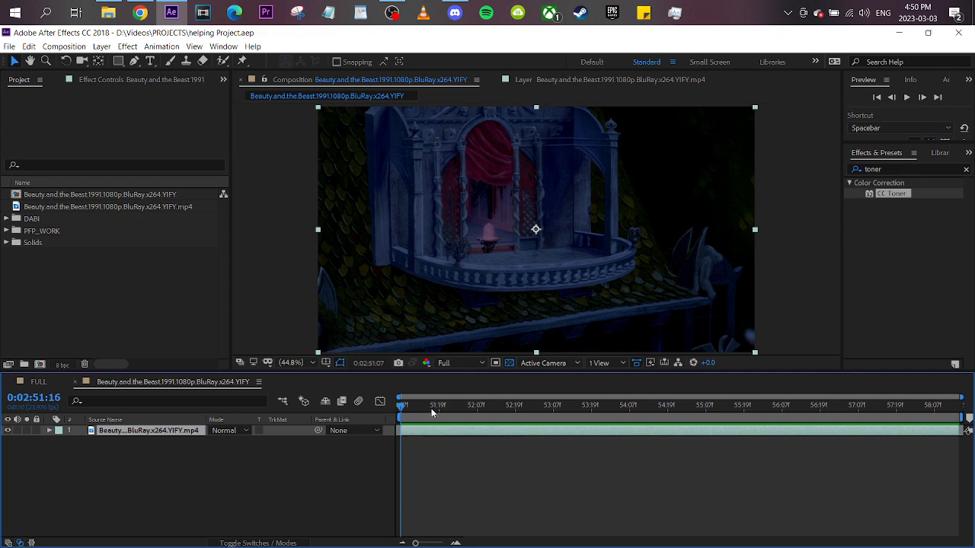
{"action": "left_click_drag", "start_coordinate": [447, 409], "coordinate": [402, 415]}
{"action": "key", "text": "space"}
{"action": "left_click_drag", "start_coordinate": [511, 409], "coordinate": [388, 412]}
{"action": "left_click", "coordinate": [430, 411]}
{"action": "left_click_drag", "start_coordinate": [439, 413], "coordinate": [402, 408]}
{"action": "left_click_drag", "start_coordinate": [411, 407], "coordinate": [725, 410]}
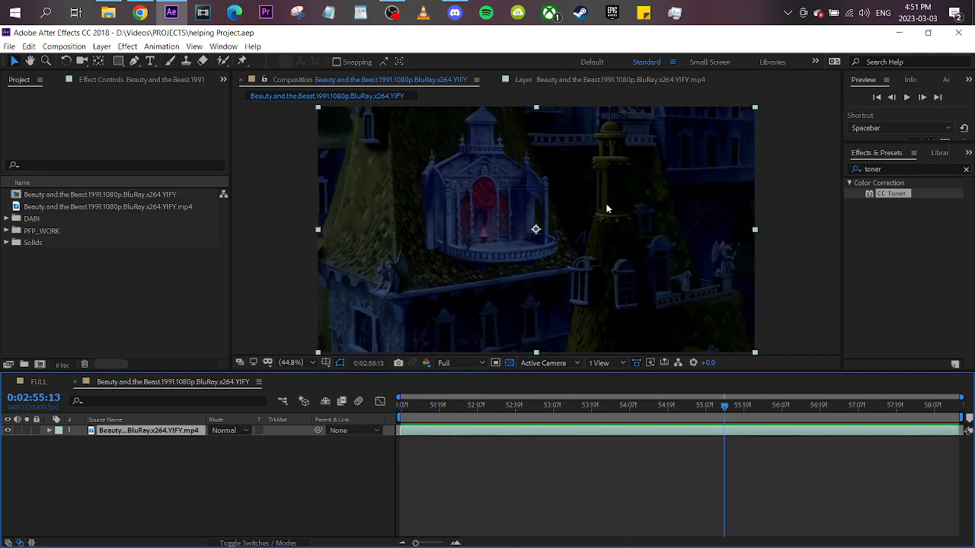
Examine the yellow tower beside the balcony around 0:02:54:01 as a possible tracking feature, and return to the clip's start.
{"action": "left_click_drag", "start_coordinate": [701, 405], "coordinate": [610, 409]}
{"action": "scroll", "coordinate": [651, 214], "scroll_direction": "up", "scroll_amount": 1}
{"action": "left_click_drag", "start_coordinate": [651, 213], "coordinate": [612, 259]}
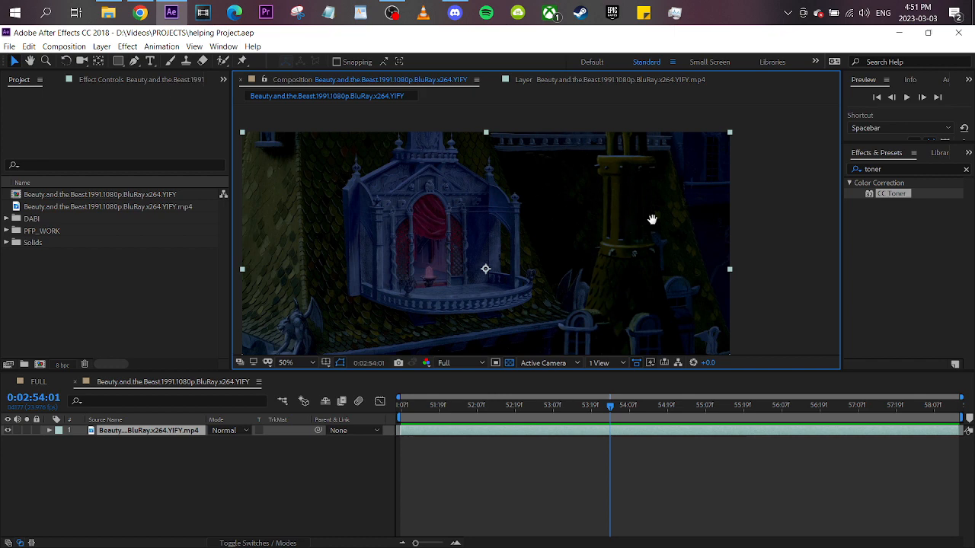
{"action": "left_click_drag", "start_coordinate": [653, 218], "coordinate": [614, 259]}
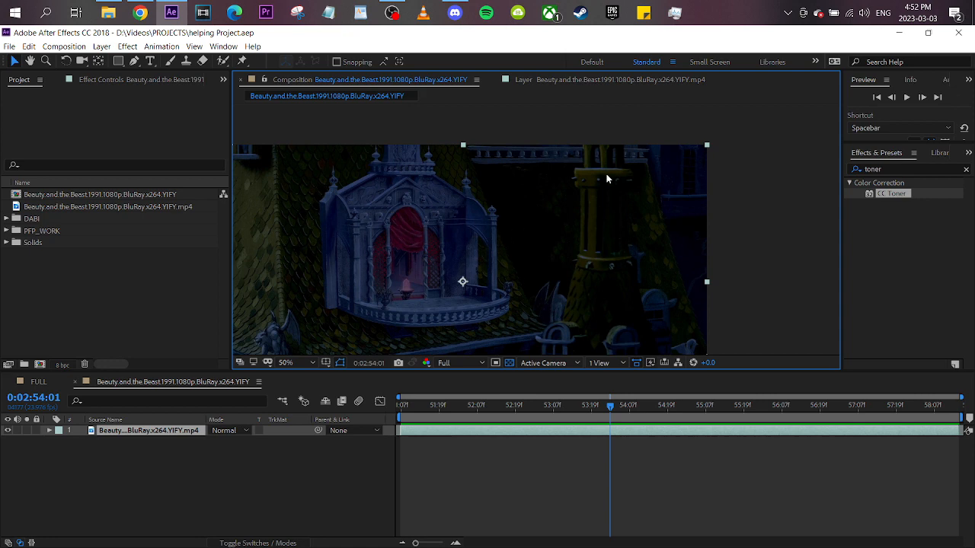
{"action": "left_click_drag", "start_coordinate": [613, 408], "coordinate": [731, 405]}
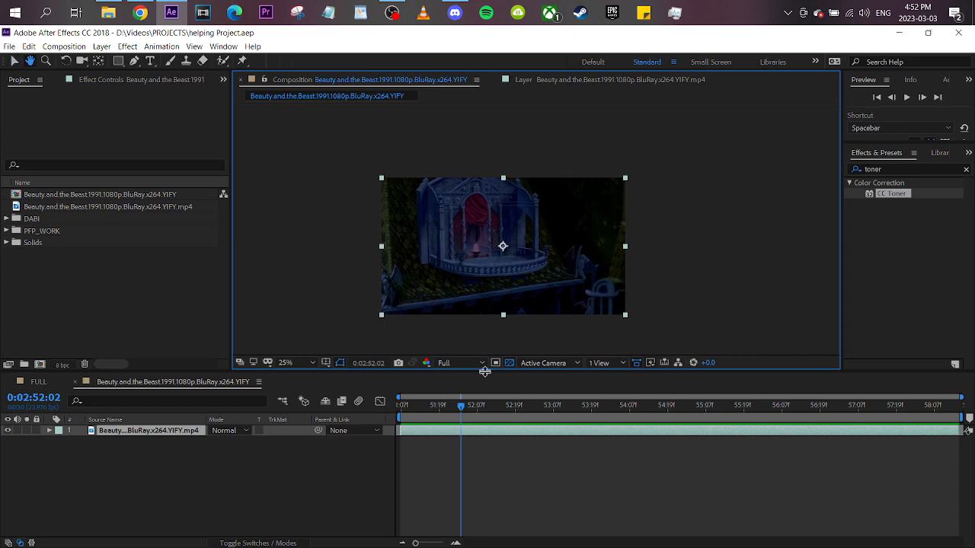
{"action": "left_click_drag", "start_coordinate": [459, 407], "coordinate": [388, 416]}
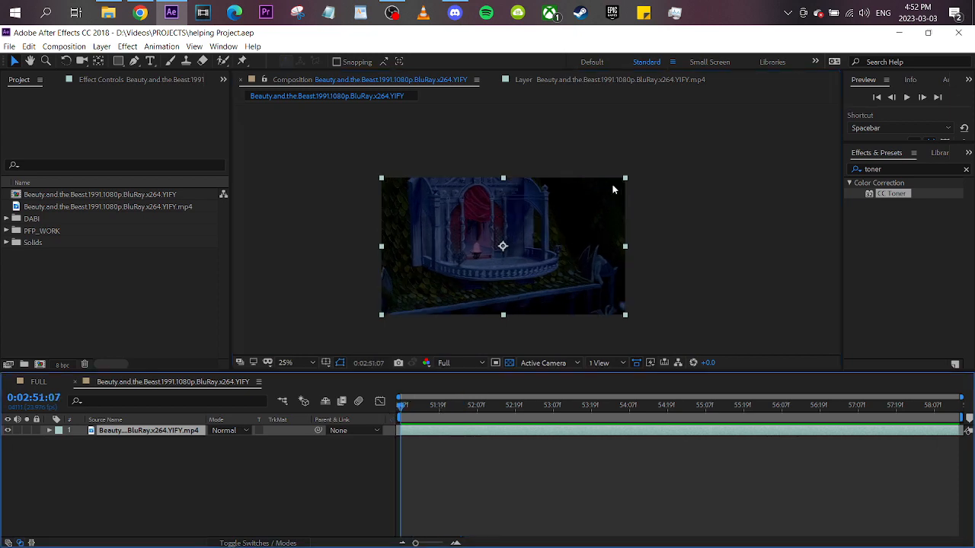
View the video layer with its motion tracker points and examine both track points on the balcony at the first frame.
{"action": "left_click", "coordinate": [609, 84]}
{"action": "left_click_drag", "start_coordinate": [485, 404], "coordinate": [560, 404]}
{"action": "scroll", "coordinate": [625, 174], "scroll_direction": "up", "scroll_amount": 1}
{"action": "left_click_drag", "start_coordinate": [594, 174], "coordinate": [500, 262]}
{"action": "left_click_drag", "start_coordinate": [458, 404], "coordinate": [365, 415]}
{"action": "scroll", "coordinate": [531, 204], "scroll_direction": "down", "scroll_amount": 1}
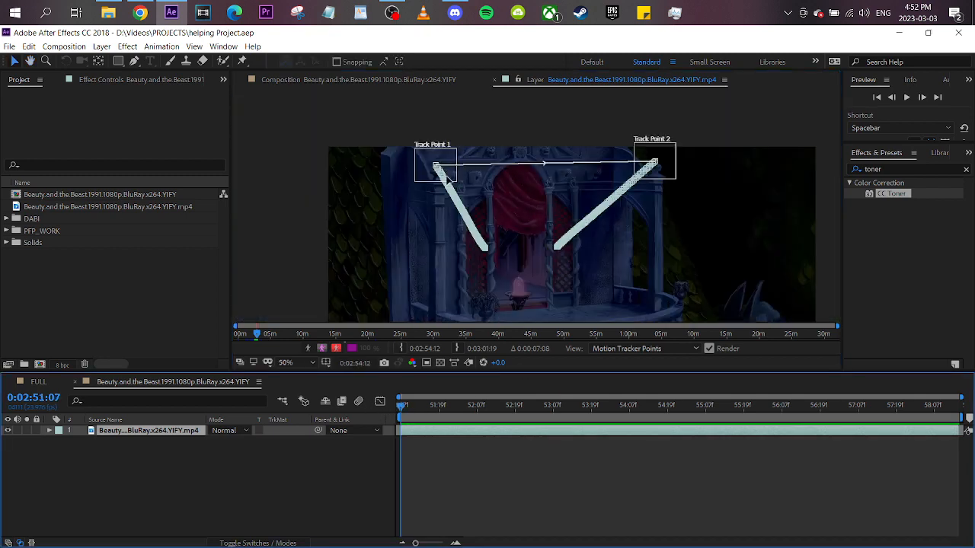
Examine the positions of Track Point 1 and Track Point 2 on the balcony near the clip's end.
{"action": "scroll", "coordinate": [453, 172], "scroll_direction": "up", "scroll_amount": 1}
{"action": "left_click", "coordinate": [747, 415]}
{"action": "left_click_drag", "start_coordinate": [747, 415], "coordinate": [965, 410]}
{"action": "scroll", "coordinate": [586, 220], "scroll_direction": "down", "scroll_amount": 1}
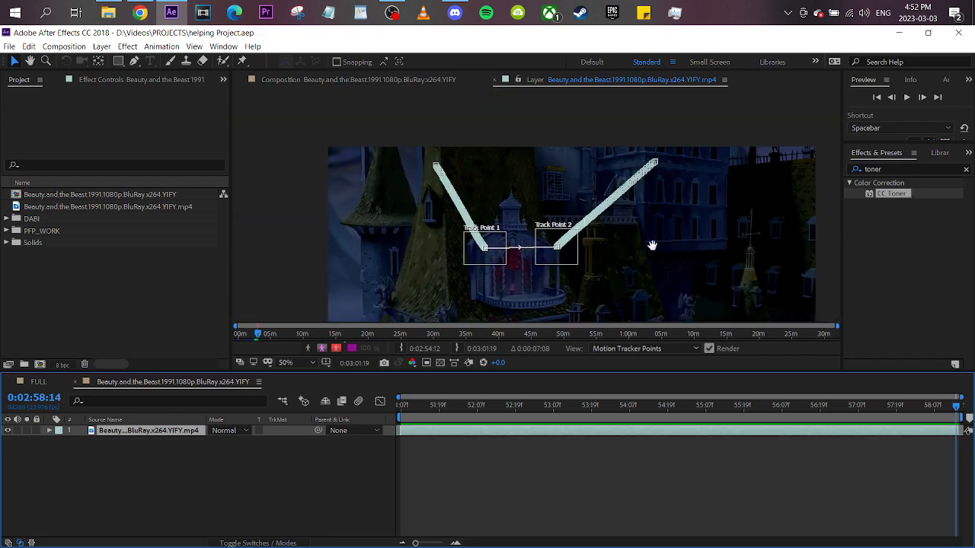
{"action": "scroll", "coordinate": [644, 225], "scroll_direction": "up", "scroll_amount": 1}
{"action": "left_click_drag", "start_coordinate": [637, 244], "coordinate": [648, 213]}
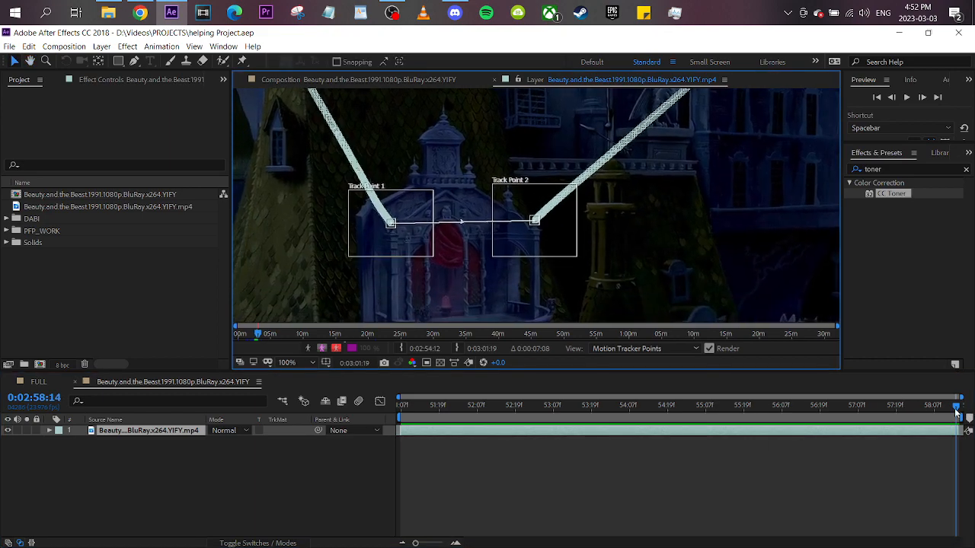
Check how both track points follow the balcony's corners mid-clip and back at the first frame.
{"action": "left_click_drag", "start_coordinate": [955, 412], "coordinate": [689, 410]}
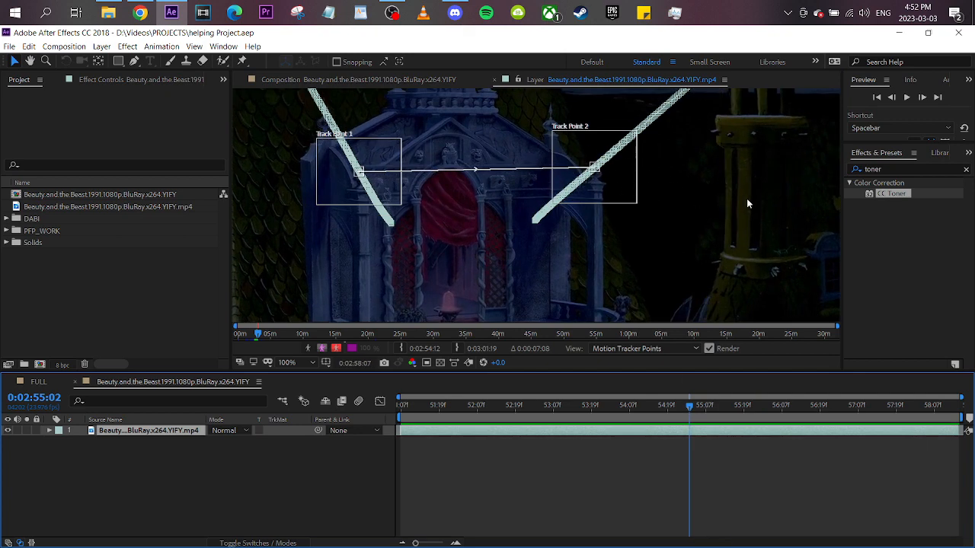
{"action": "left_click_drag", "start_coordinate": [769, 116], "coordinate": [722, 142]}
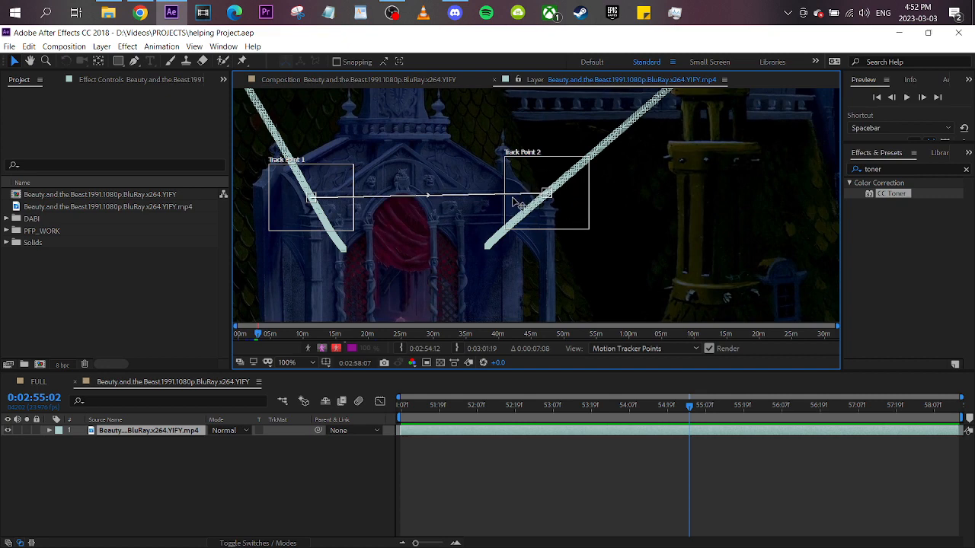
{"action": "left_click_drag", "start_coordinate": [745, 415], "coordinate": [374, 405]}
{"action": "scroll", "coordinate": [598, 229], "scroll_direction": "down", "scroll_amount": 2}
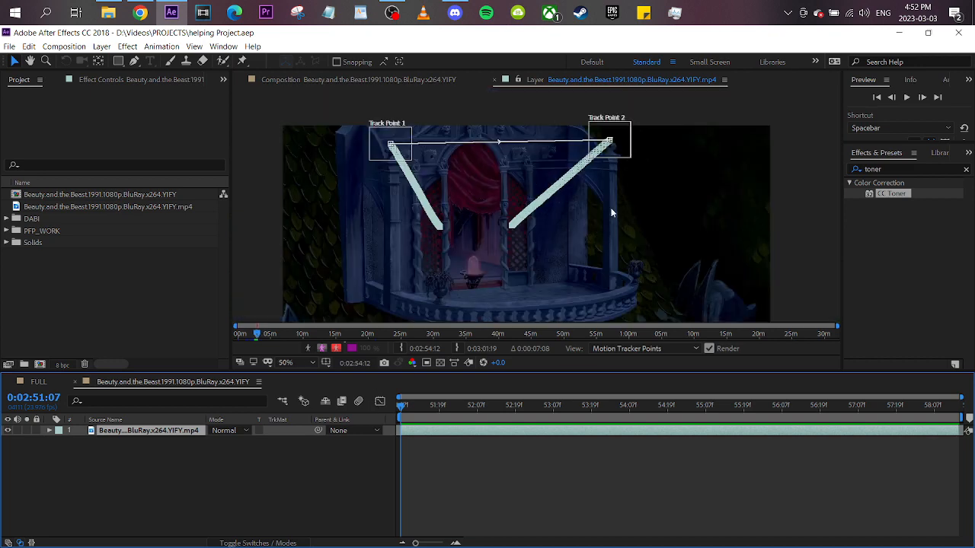
{"action": "left_click", "coordinate": [470, 406]}
{"action": "left_click_drag", "start_coordinate": [517, 411], "coordinate": [320, 411]}
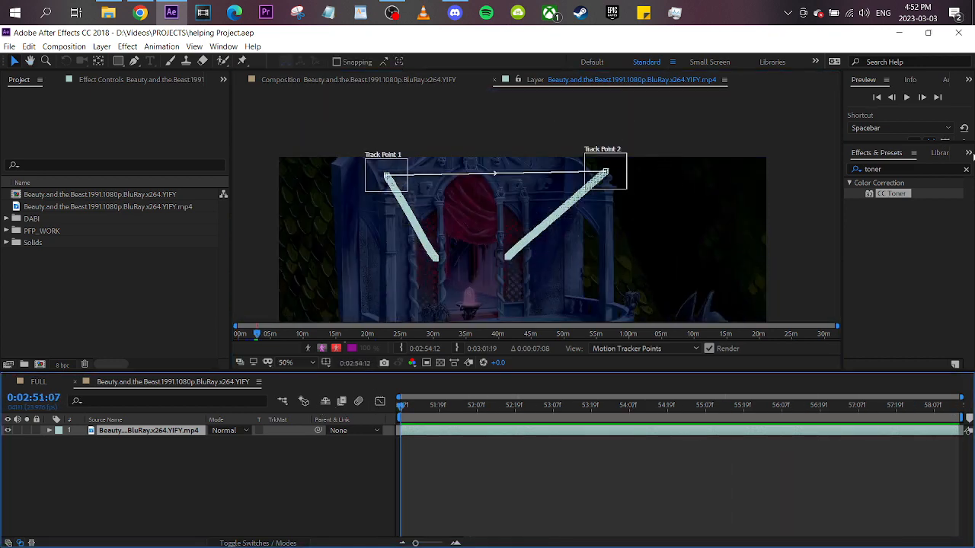
Show the Tracker controls and review the existing track on the video layer.
{"action": "left_click", "coordinate": [967, 153]}
{"action": "left_click", "coordinate": [925, 237]}
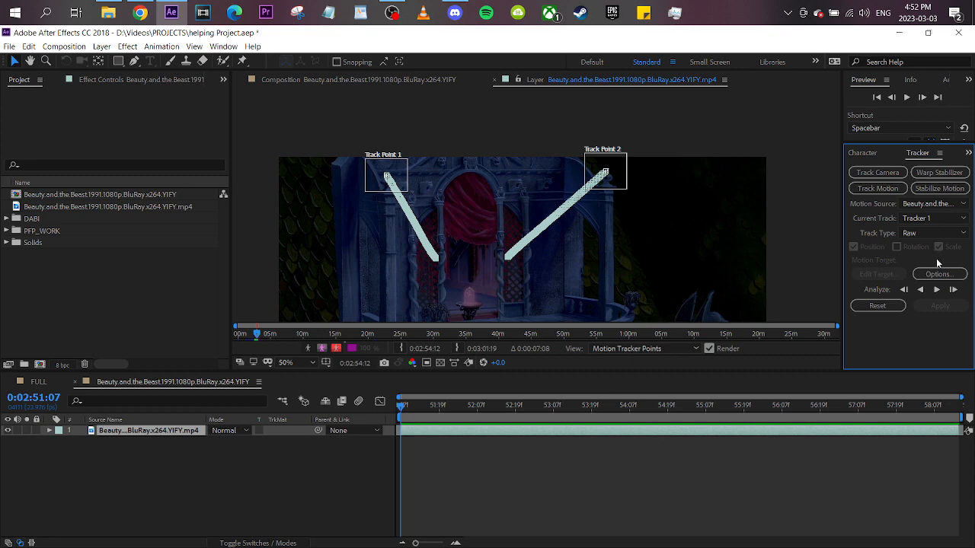
{"action": "left_click", "coordinate": [446, 79]}
{"action": "left_click", "coordinate": [589, 80]}
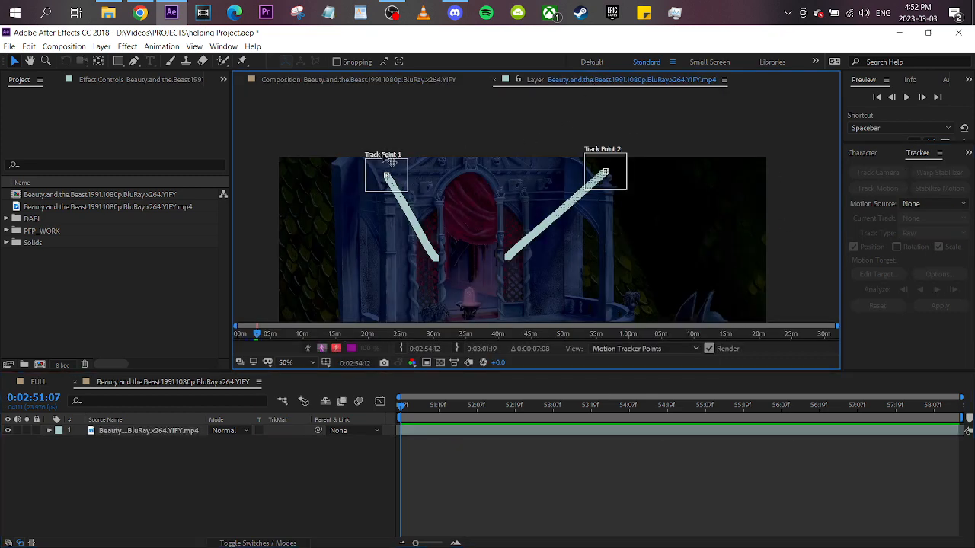
Add a null object to the Beauty and the Beast composition.
{"action": "left_click", "coordinate": [396, 83]}
{"action": "right_click", "coordinate": [198, 457]}
{"action": "mouse_move", "coordinate": [292, 341]}
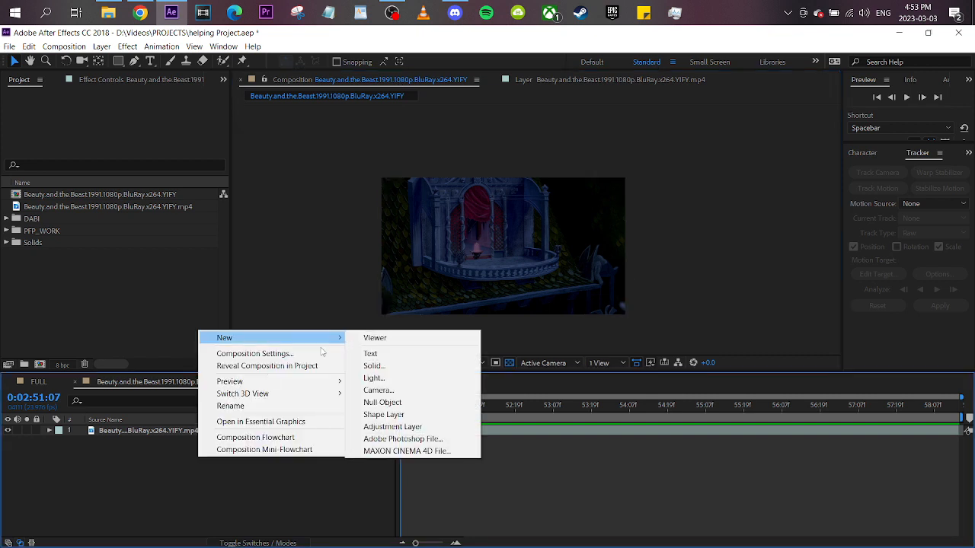
{"action": "left_click", "coordinate": [373, 402]}
Start motion tracking on the video layer and set its motion target to Null 20.
{"action": "left_click", "coordinate": [149, 442]}
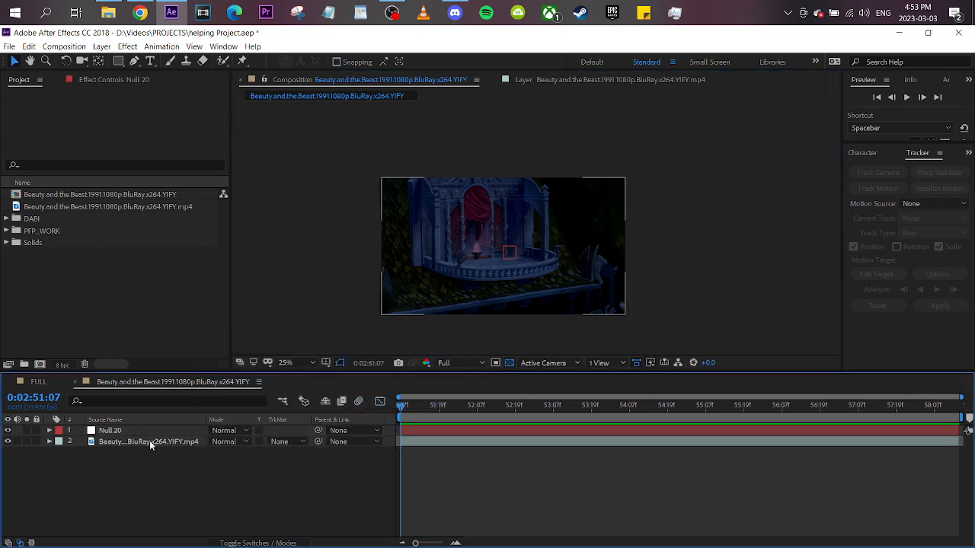
{"action": "left_click", "coordinate": [878, 188]}
{"action": "left_click", "coordinate": [876, 274]}
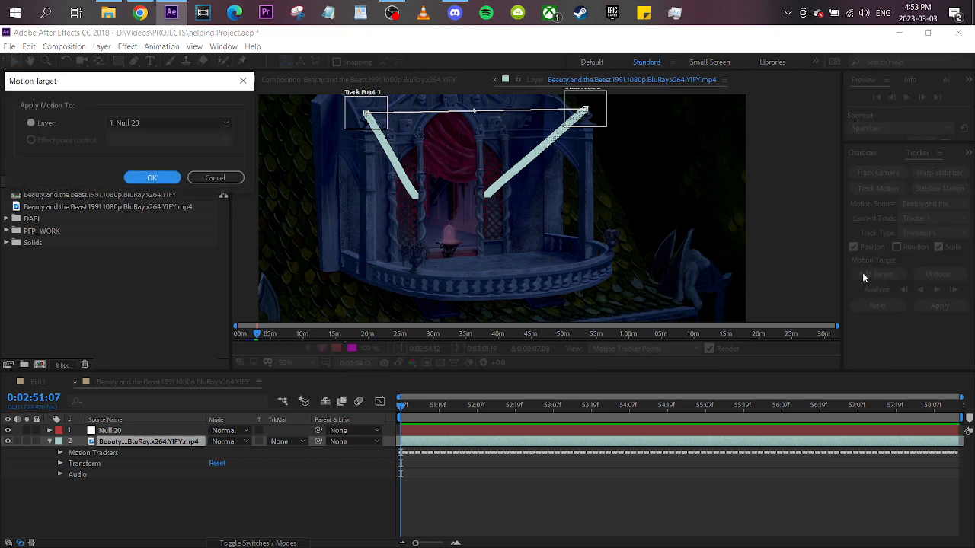
{"action": "left_click", "coordinate": [152, 120]}
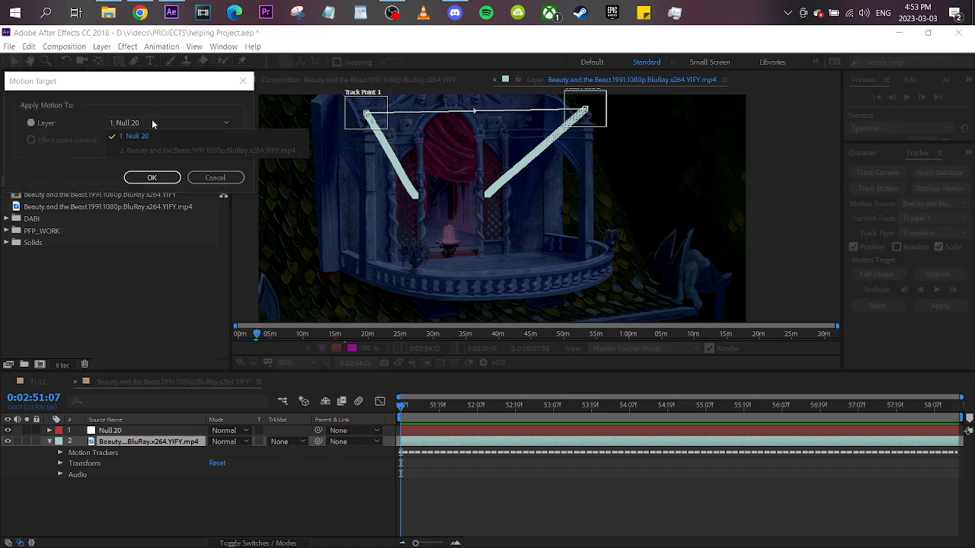
{"action": "left_click", "coordinate": [169, 181]}
Apply the tracking data to the null in the X and Y dimensions, and collapse both layers' properties.
{"action": "left_click", "coordinate": [128, 432]}
{"action": "left_click", "coordinate": [140, 443]}
{"action": "left_click", "coordinate": [198, 433]}
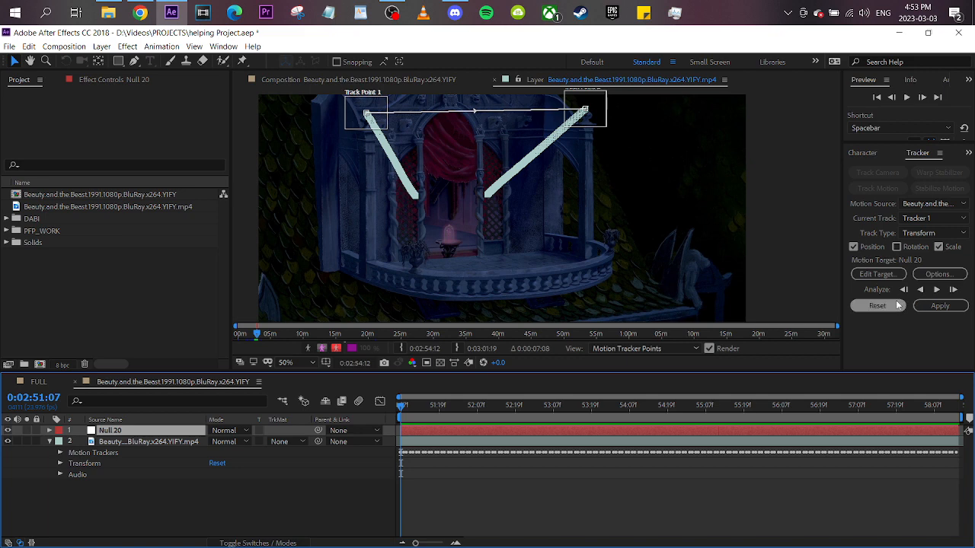
{"action": "left_click", "coordinate": [933, 306]}
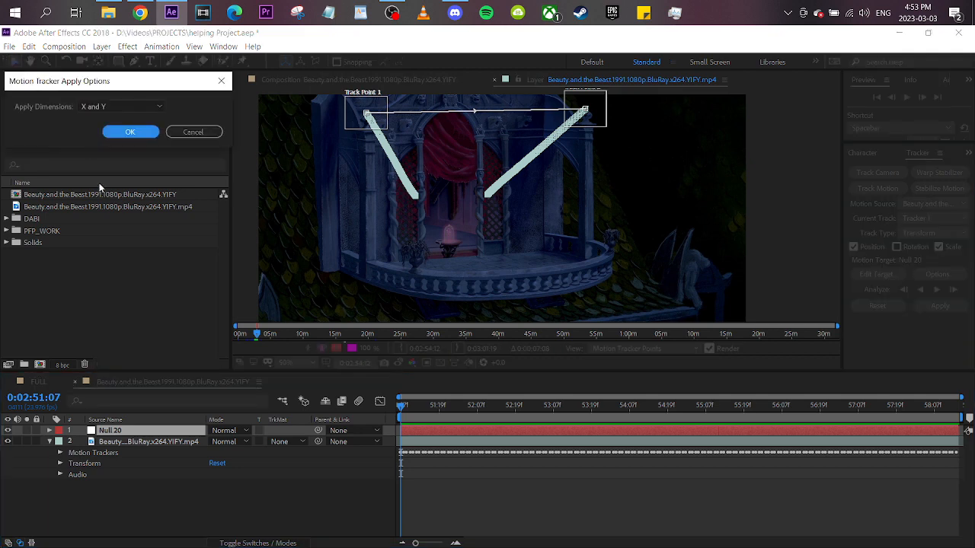
{"action": "left_click", "coordinate": [141, 137]}
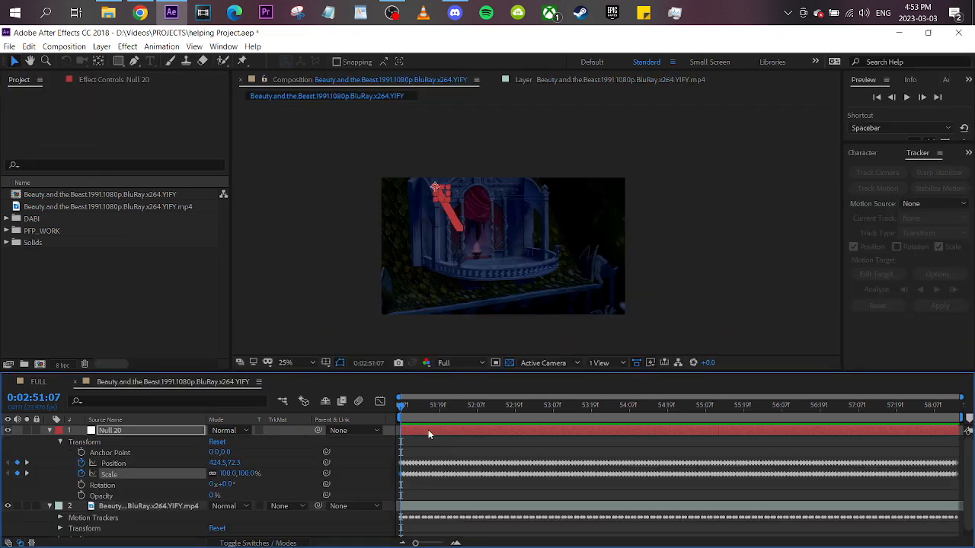
{"action": "left_click", "coordinate": [50, 430]}
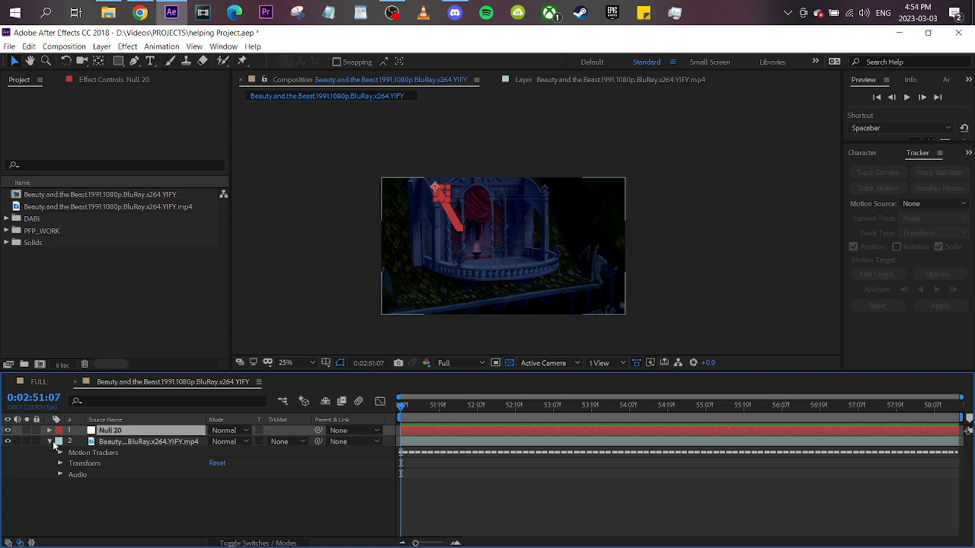
{"action": "left_click", "coordinate": [55, 444]}
{"action": "left_click", "coordinate": [50, 442]}
Scrub through the composition to check how the null follows the tracked balcony corner.
{"action": "left_click", "coordinate": [167, 431]}
{"action": "left_click_drag", "start_coordinate": [473, 406], "coordinate": [916, 414]}
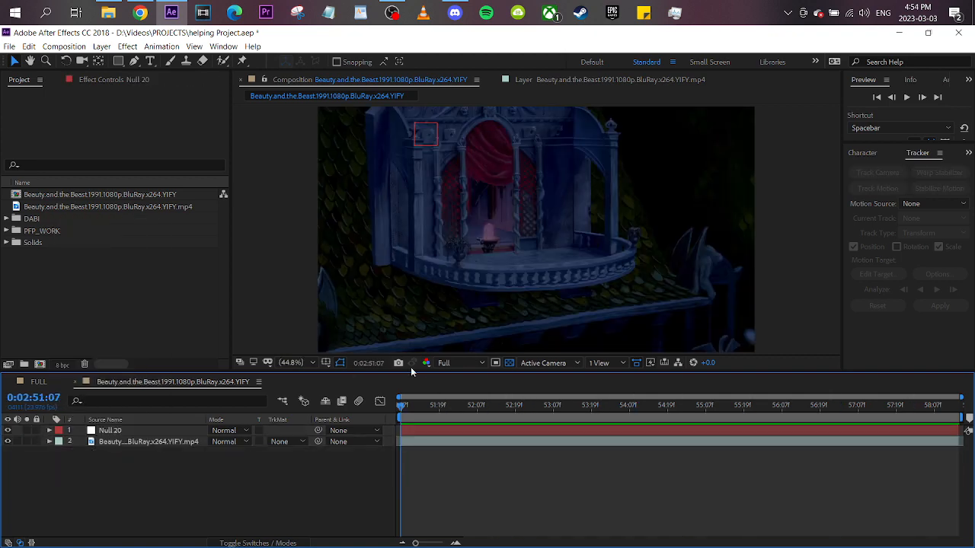
{"action": "left_click_drag", "start_coordinate": [401, 406], "coordinate": [380, 404]}
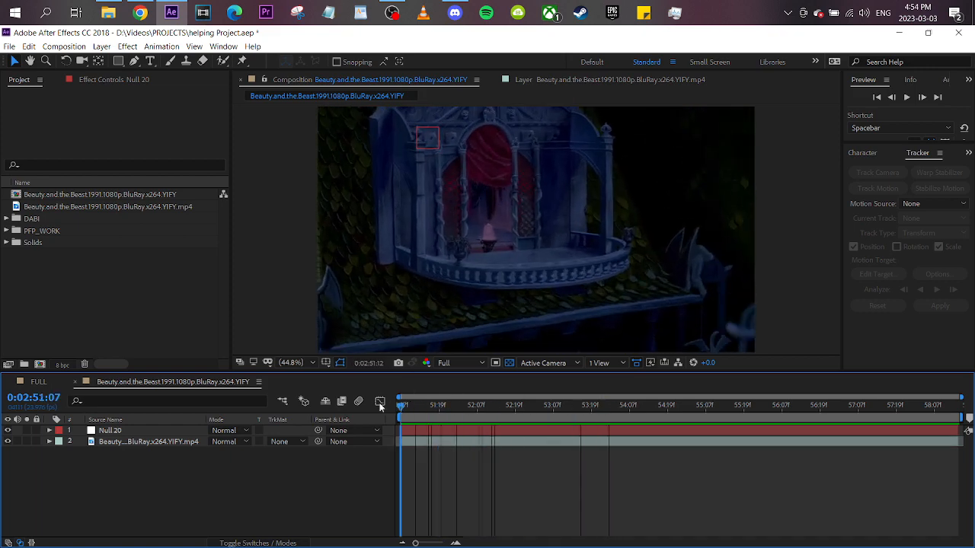
{"action": "left_click", "coordinate": [161, 443]}
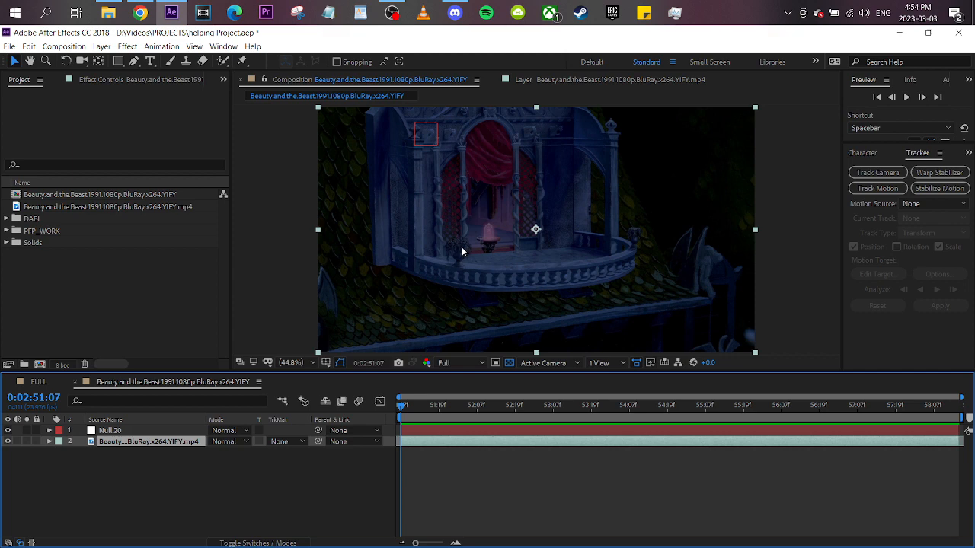
{"action": "left_click", "coordinate": [322, 488]}
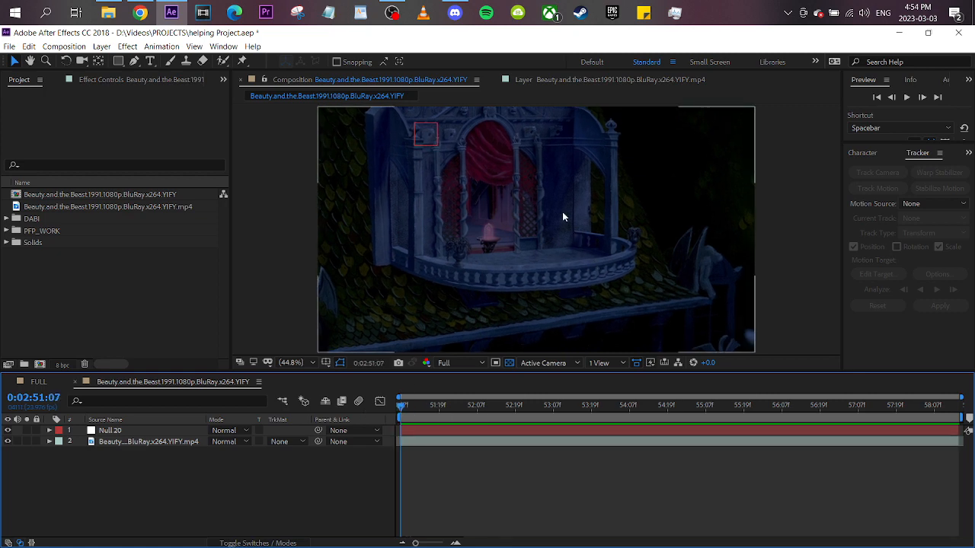
{"action": "left_click_drag", "start_coordinate": [402, 408], "coordinate": [593, 400]}
{"action": "left_click_drag", "start_coordinate": [653, 407], "coordinate": [400, 411]}
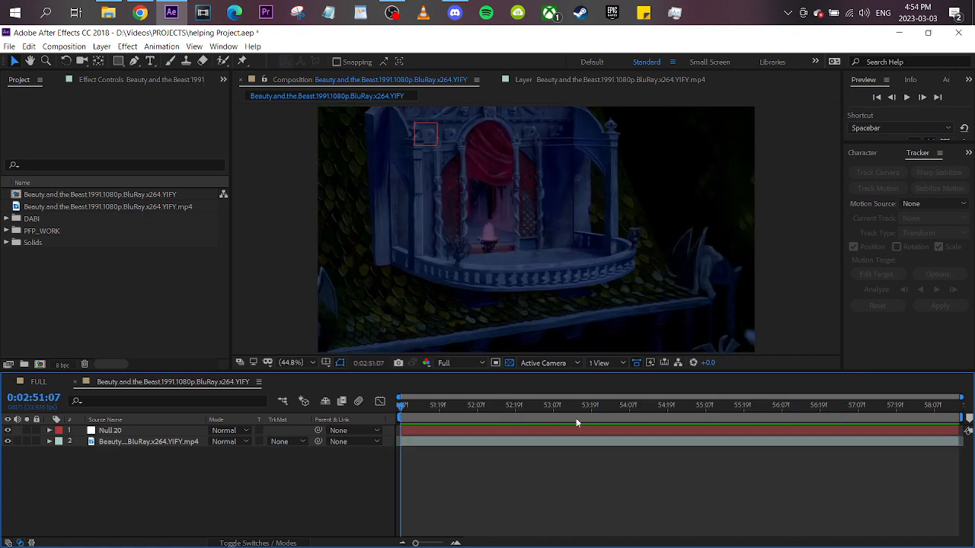
{"action": "left_click", "coordinate": [161, 445]}
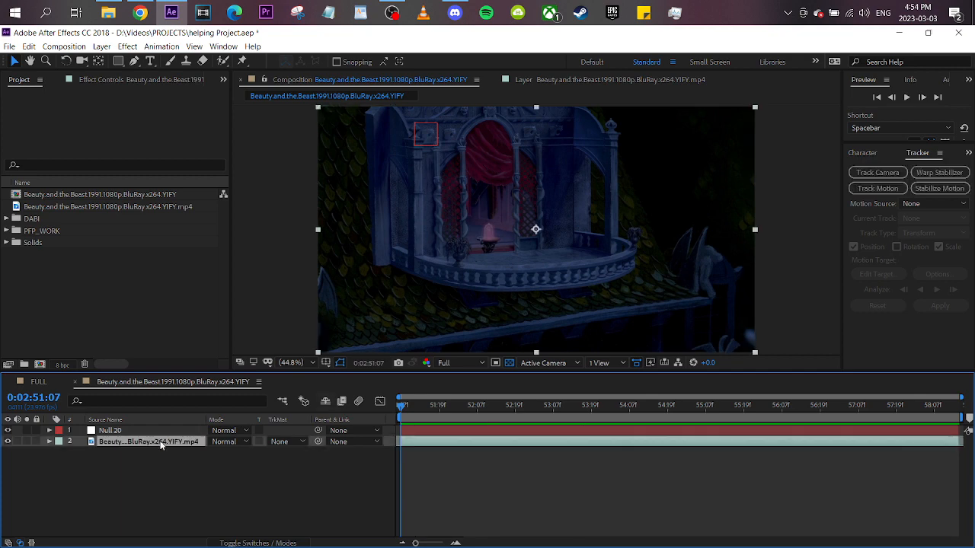
{"action": "scroll", "coordinate": [495, 238], "scroll_direction": "up", "scroll_amount": 2}
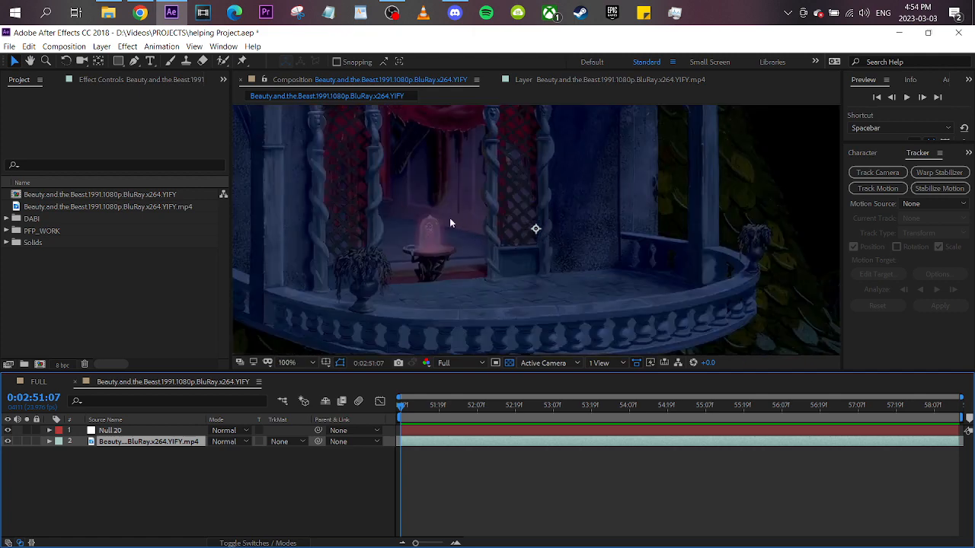
{"action": "scroll", "coordinate": [427, 252], "scroll_direction": "down", "scroll_amount": 1}
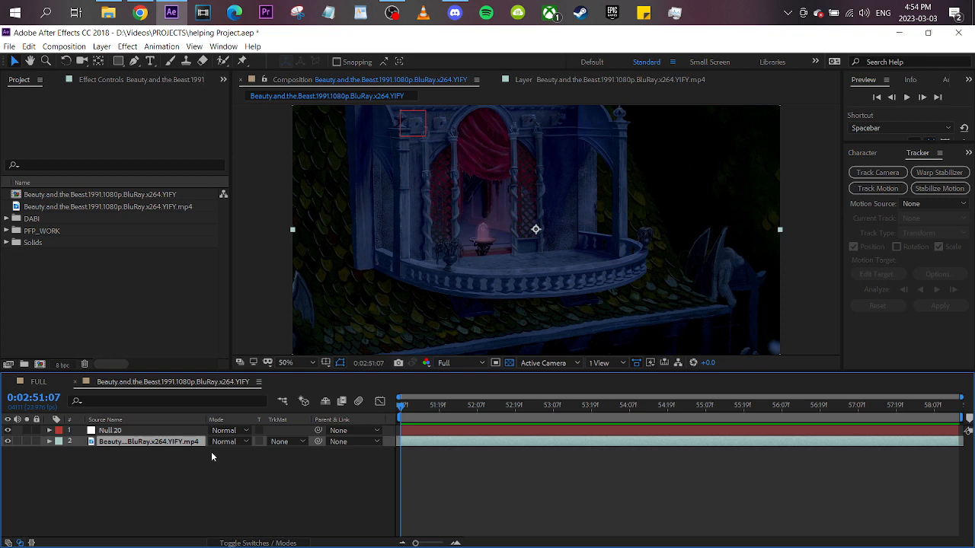
{"action": "left_click", "coordinate": [191, 478]}
{"action": "left_click", "coordinate": [185, 442]}
{"action": "right_click", "coordinate": [183, 443]}
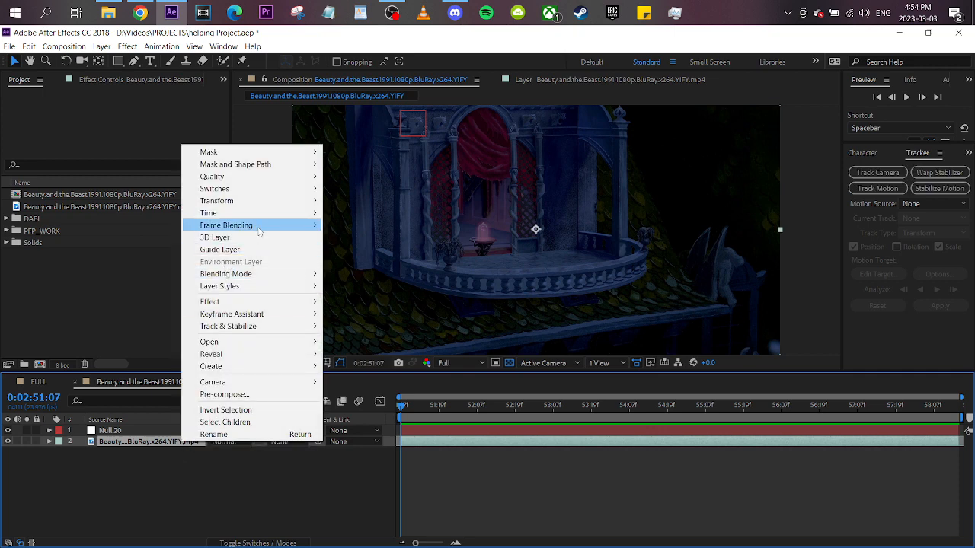
{"action": "mouse_move", "coordinate": [282, 213]}
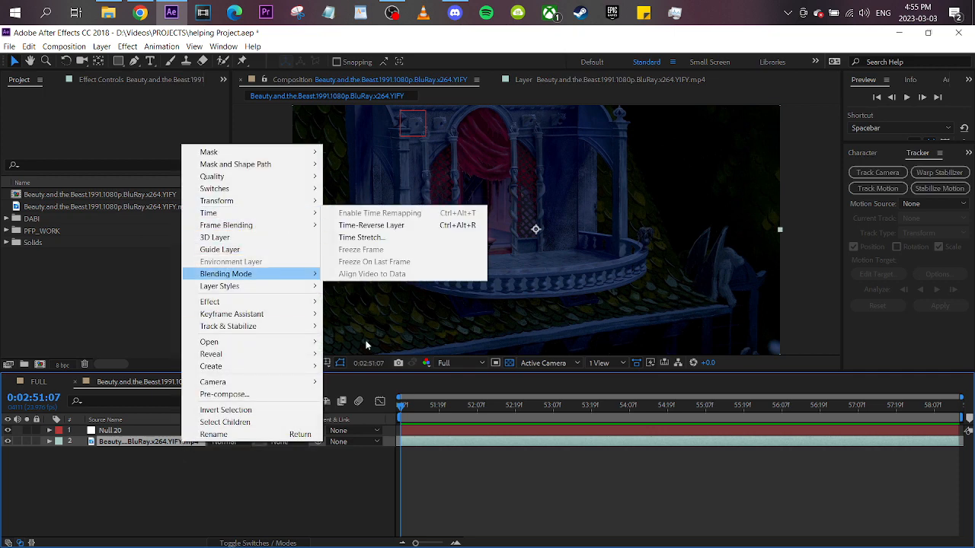
{"action": "left_click", "coordinate": [435, 431]}
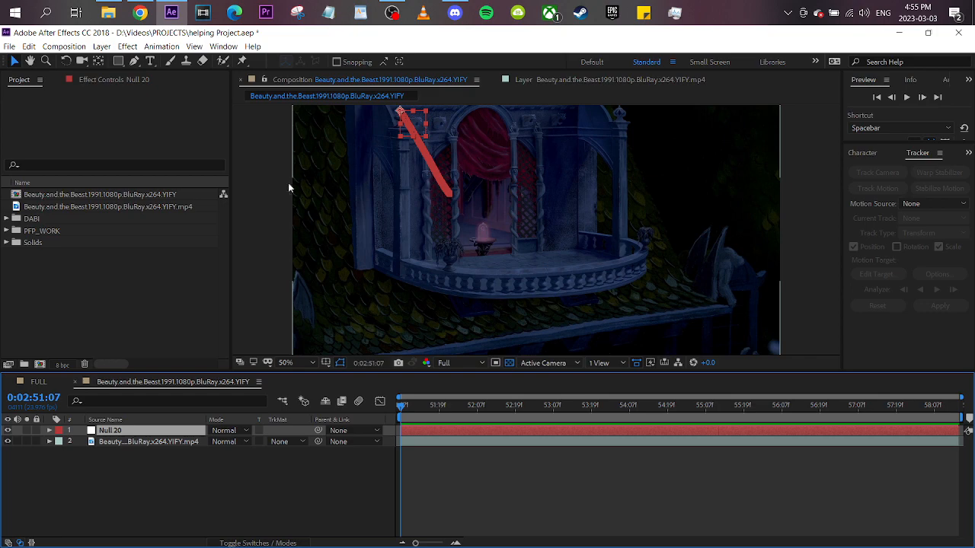
{"action": "left_click", "coordinate": [191, 477]}
{"action": "right_click", "coordinate": [175, 445]}
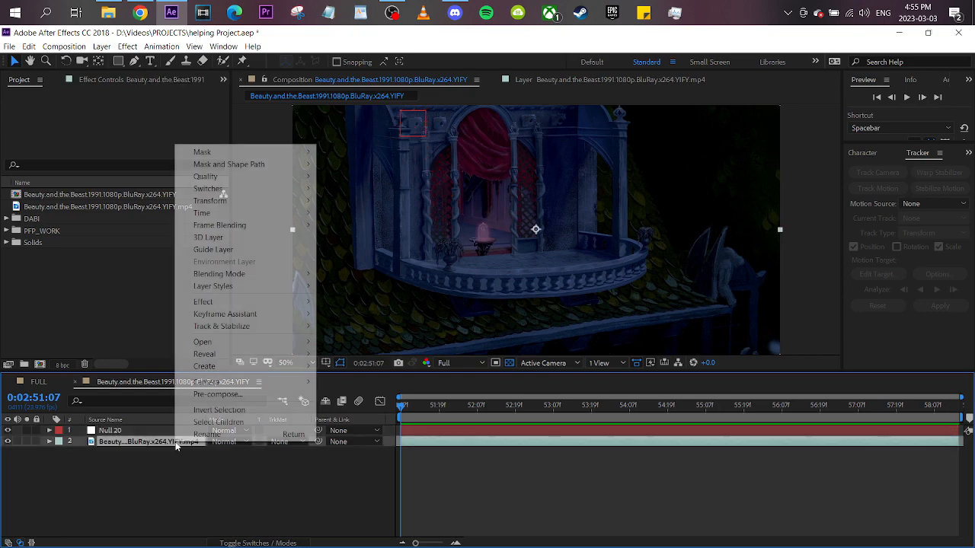
{"action": "mouse_move", "coordinate": [228, 274]}
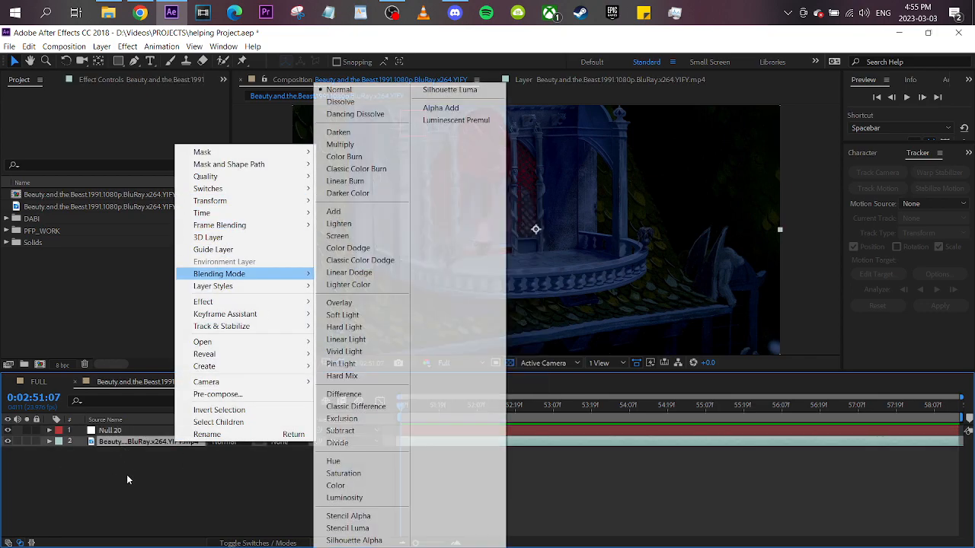
{"action": "left_click", "coordinate": [127, 472]}
Duplicate the Beauty and the Beast video layer beneath the null.
{"action": "left_click", "coordinate": [140, 444]}
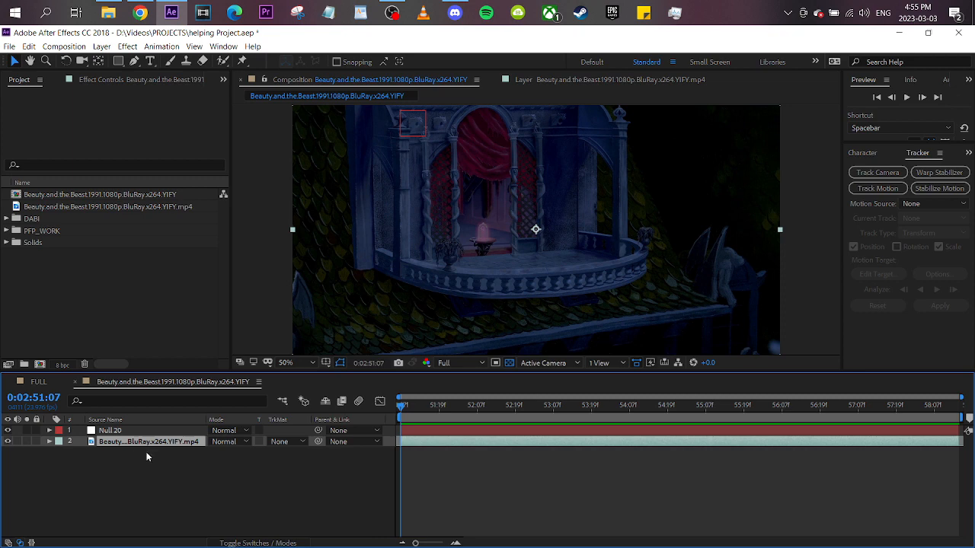
{"action": "key", "text": "ctrl+d"}
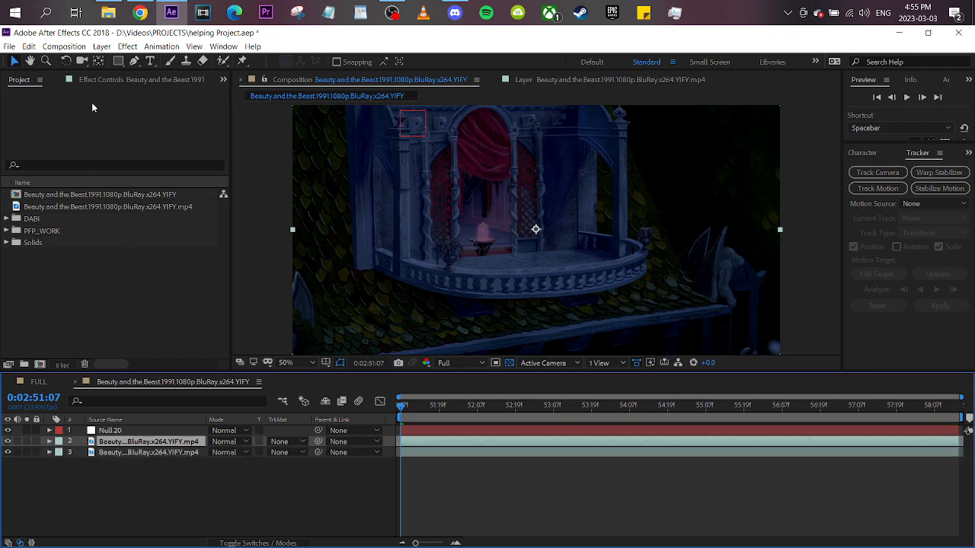
{"action": "left_click", "coordinate": [105, 90]}
Draw a closed curved mask around the arched balcony doorway on the duplicated video layer with the Pen tool.
{"action": "left_click", "coordinate": [135, 61]}
{"action": "scroll", "coordinate": [506, 167], "scroll_direction": "up", "scroll_amount": 1}
{"action": "left_click_drag", "start_coordinate": [461, 193], "coordinate": [518, 329]}
{"action": "scroll", "coordinate": [498, 244], "scroll_direction": "down", "scroll_amount": 1}
{"action": "left_click_drag", "start_coordinate": [493, 167], "coordinate": [477, 179]}
{"action": "left_click_drag", "start_coordinate": [445, 211], "coordinate": [440, 234]}
{"action": "left_click_drag", "start_coordinate": [453, 270], "coordinate": [439, 202]}
{"action": "left_click", "coordinate": [436, 258]}
{"action": "left_click", "coordinate": [561, 250]}
{"action": "left_click_drag", "start_coordinate": [567, 189], "coordinate": [553, 217]}
{"action": "left_click_drag", "start_coordinate": [554, 150], "coordinate": [541, 135]}
{"action": "left_click", "coordinate": [464, 128]}
{"action": "left_click_drag", "start_coordinate": [479, 118], "coordinate": [463, 126]}
{"action": "left_click", "coordinate": [424, 287]}
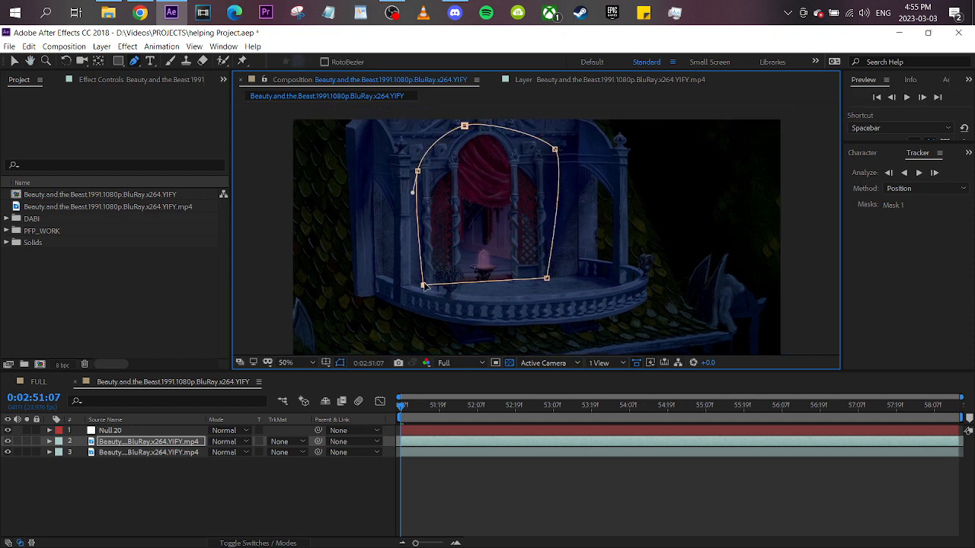
Apply Freeze Frame to the masked video layer at 0:02:51:07.
{"action": "left_click", "coordinate": [172, 443]}
{"action": "right_click", "coordinate": [172, 442]}
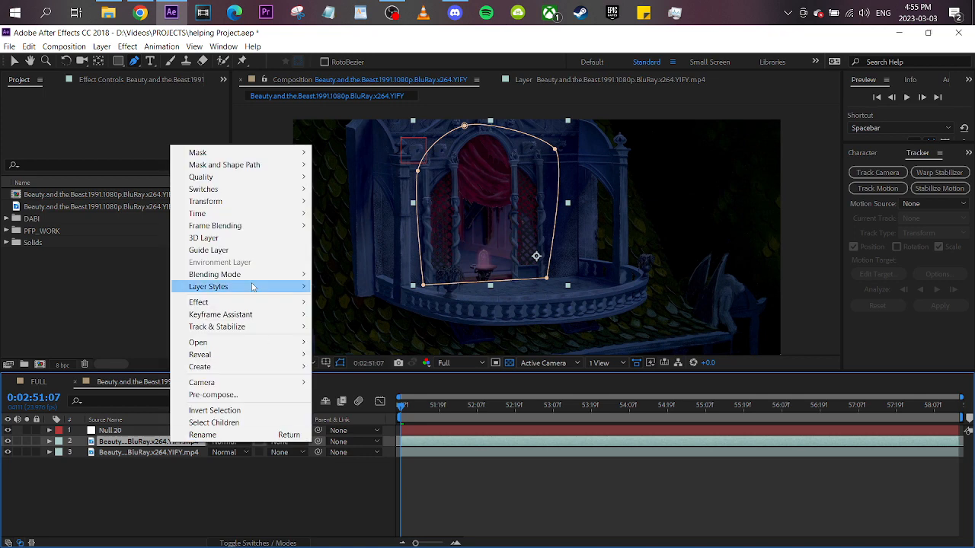
{"action": "mouse_move", "coordinate": [250, 215]}
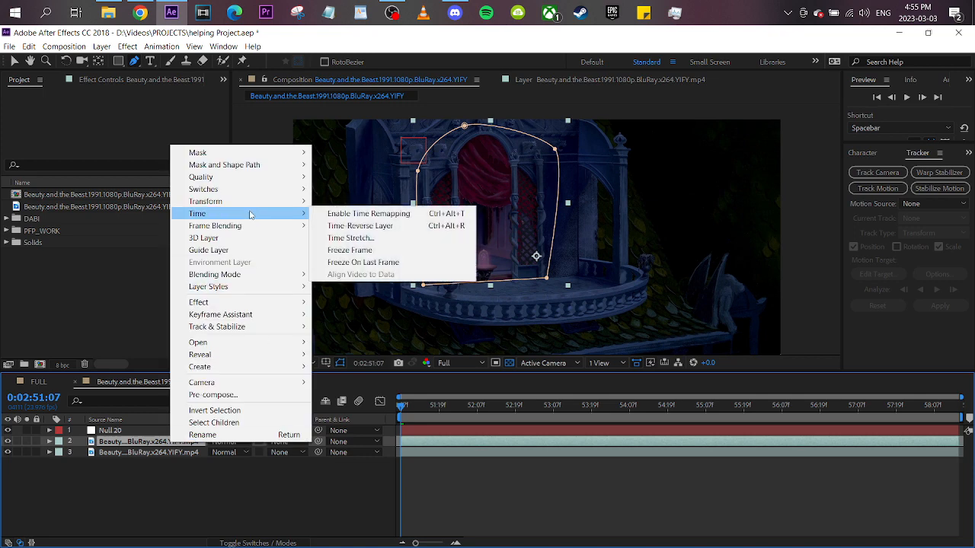
{"action": "left_click", "coordinate": [351, 250]}
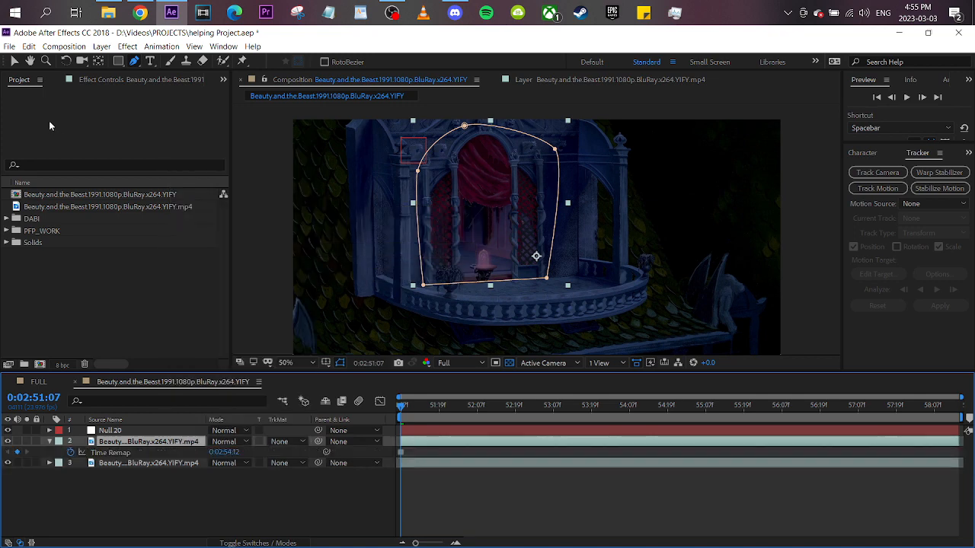
Apply the CC Toner effect to the masked, frozen doorway layer.
{"action": "left_click", "coordinate": [119, 80]}
{"action": "left_click", "coordinate": [968, 153]}
{"action": "left_click", "coordinate": [910, 168]}
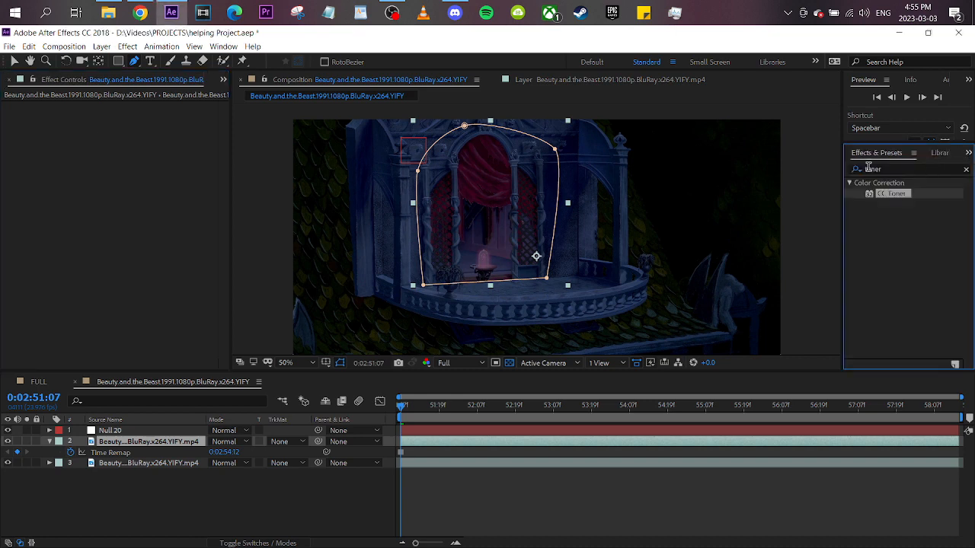
{"action": "left_click_drag", "start_coordinate": [890, 193], "coordinate": [166, 444]}
Adjust the doorway mask's upper and side points so its outline follows the arch more closely.
{"action": "key", "text": "v"}
{"action": "left_click", "coordinate": [99, 240]}
{"action": "left_click_drag", "start_coordinate": [559, 154], "coordinate": [539, 139]}
{"action": "left_click", "coordinate": [477, 130]}
{"action": "left_click", "coordinate": [467, 128]}
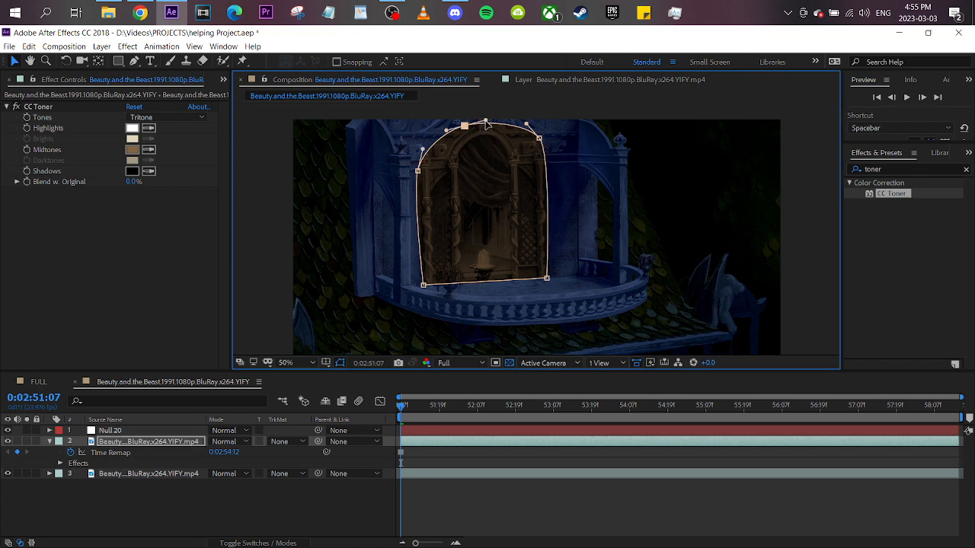
{"action": "left_click_drag", "start_coordinate": [418, 170], "coordinate": [423, 165]}
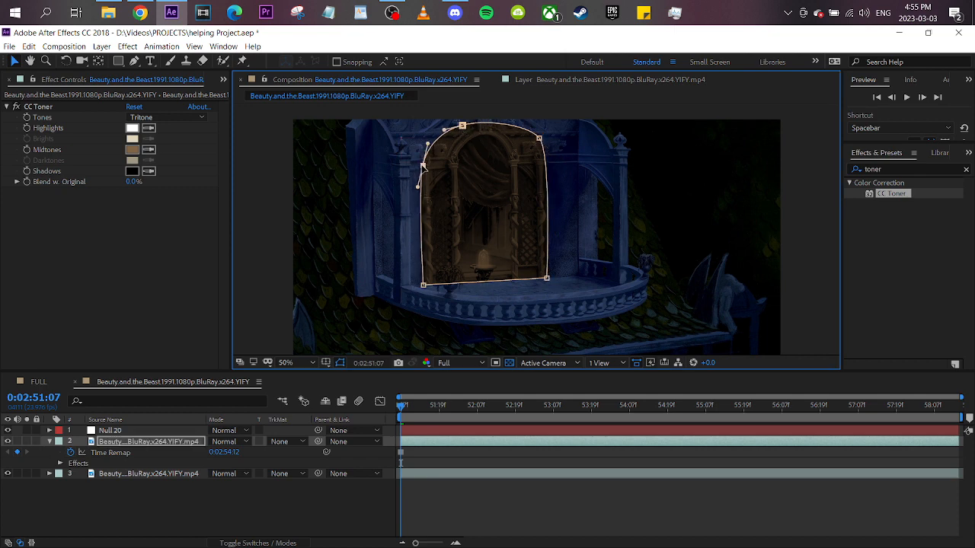
Parent the masked doorway layer to Null 20, collapse its properties, and scrub through the composition to check that it follows the balcony.
{"action": "left_click", "coordinate": [139, 440]}
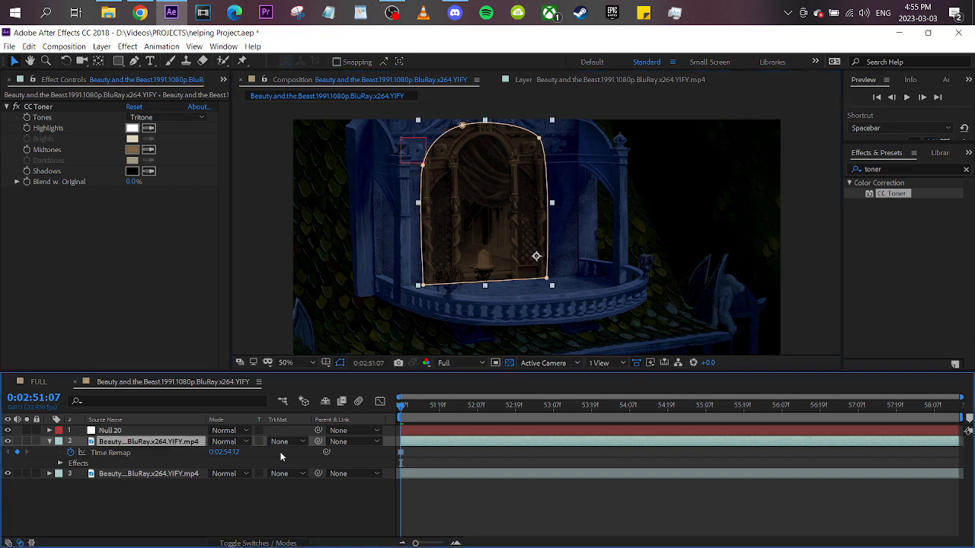
{"action": "left_click_drag", "start_coordinate": [318, 442], "coordinate": [109, 432]}
{"action": "left_click", "coordinate": [50, 449]}
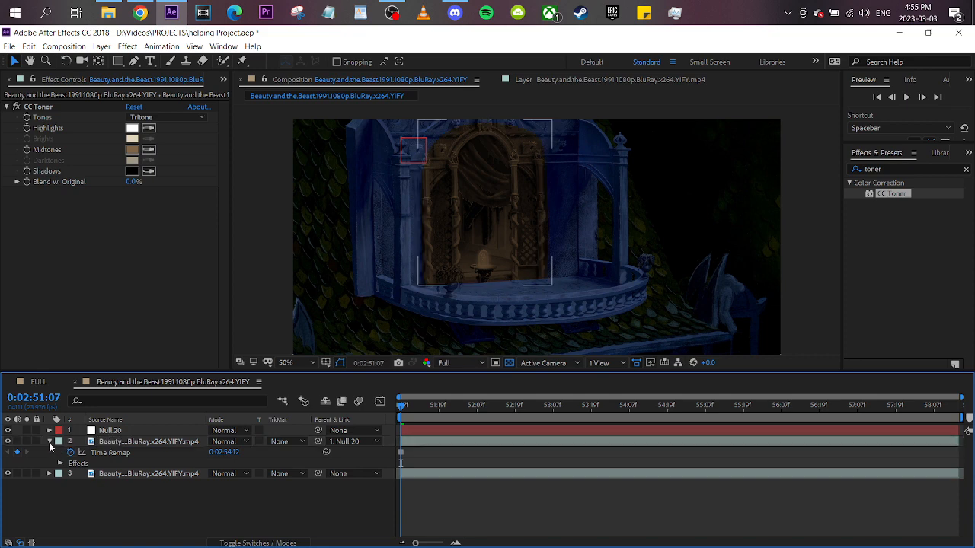
{"action": "left_click", "coordinate": [50, 442]}
{"action": "left_click_drag", "start_coordinate": [405, 412], "coordinate": [961, 418]}
{"action": "left_click_drag", "start_coordinate": [835, 417], "coordinate": [402, 418]}
Remove the CC Toner effect from the masked doorway layer.
{"action": "left_click", "coordinate": [199, 441]}
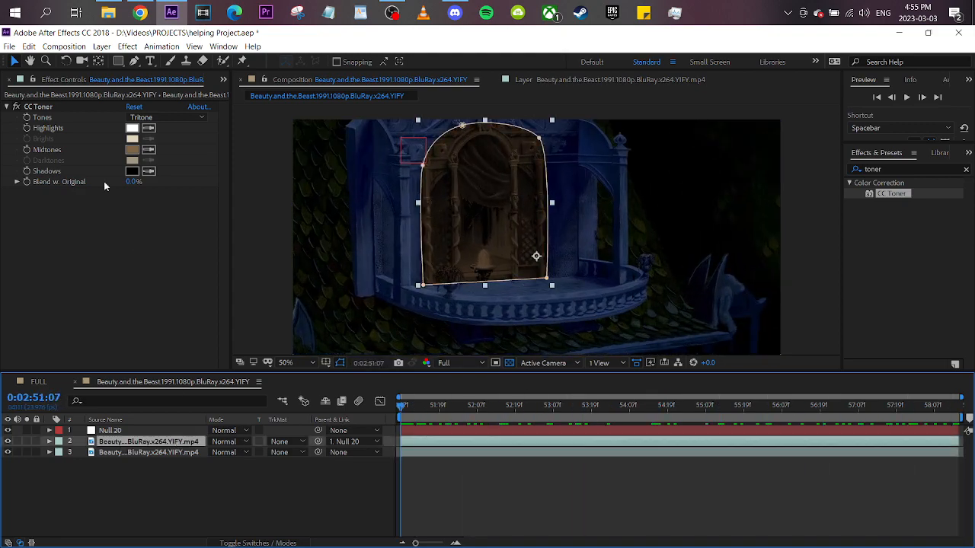
{"action": "left_click", "coordinate": [46, 110]}
{"action": "key", "text": "Delete"}
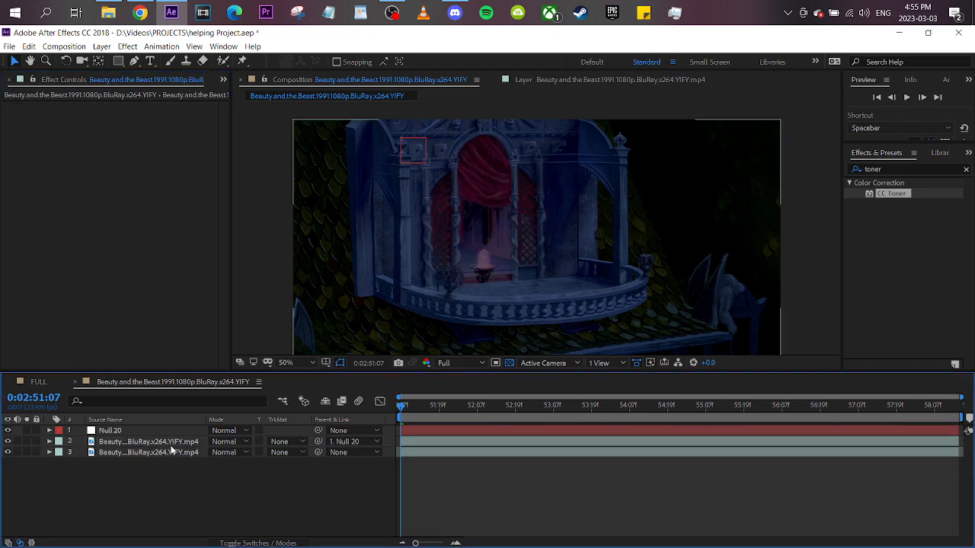
Pre-compose the masked doorway layer, moving all attributes into the new composition and opening it.
{"action": "right_click", "coordinate": [176, 445]}
{"action": "left_click", "coordinate": [251, 395]}
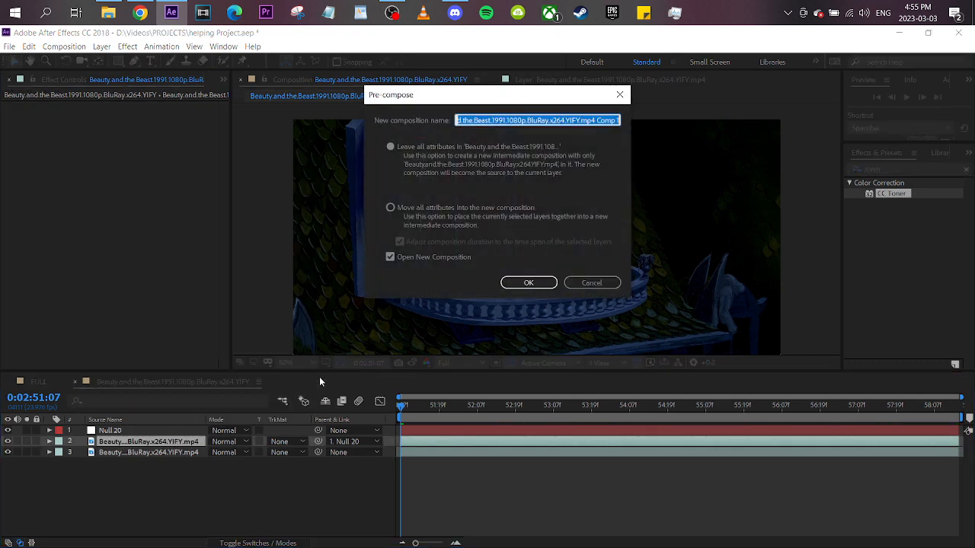
{"action": "left_click", "coordinate": [438, 208]}
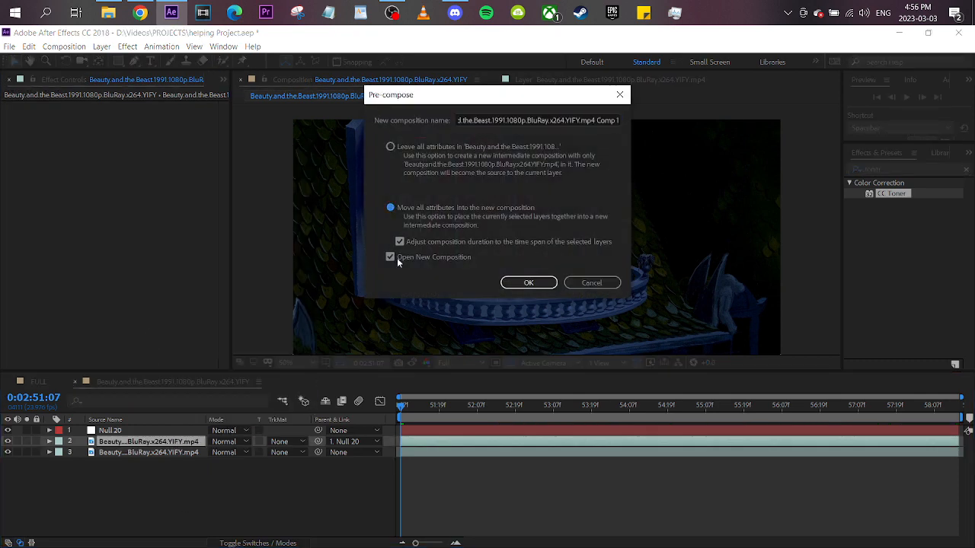
{"action": "left_click", "coordinate": [529, 283]}
{"action": "left_click", "coordinate": [406, 431]}
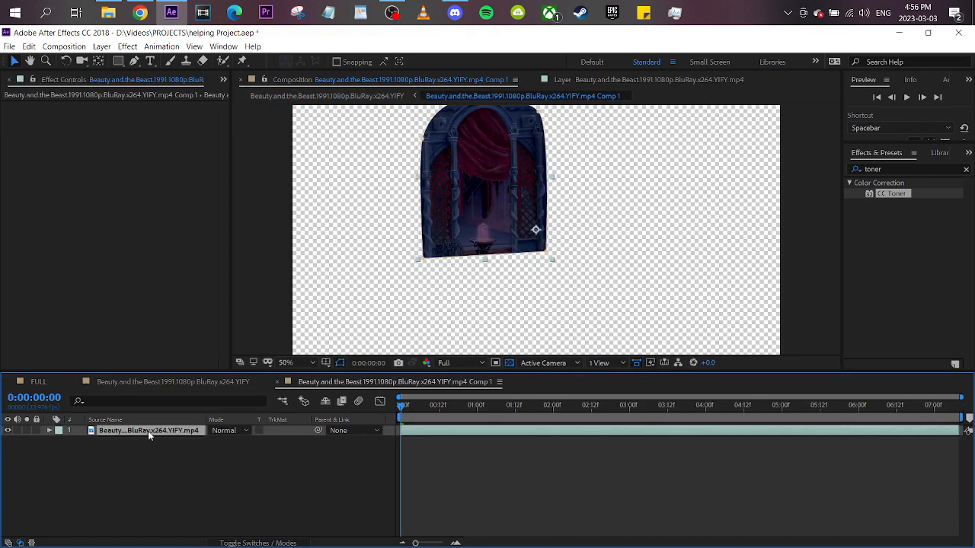
Examine the keyframed properties of the video layer inside the pre-composition and compare with the main composition.
{"action": "key", "text": "u"}
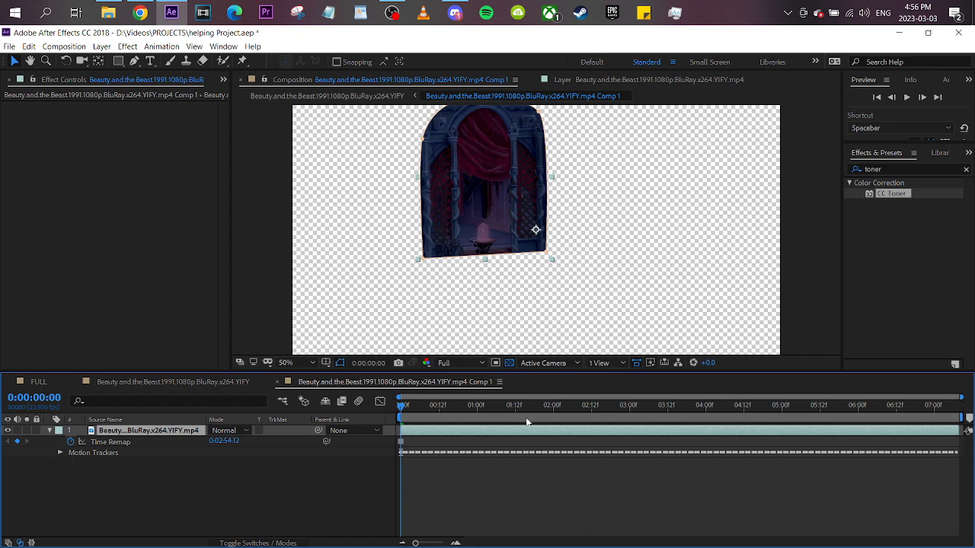
{"action": "left_click", "coordinate": [152, 381]}
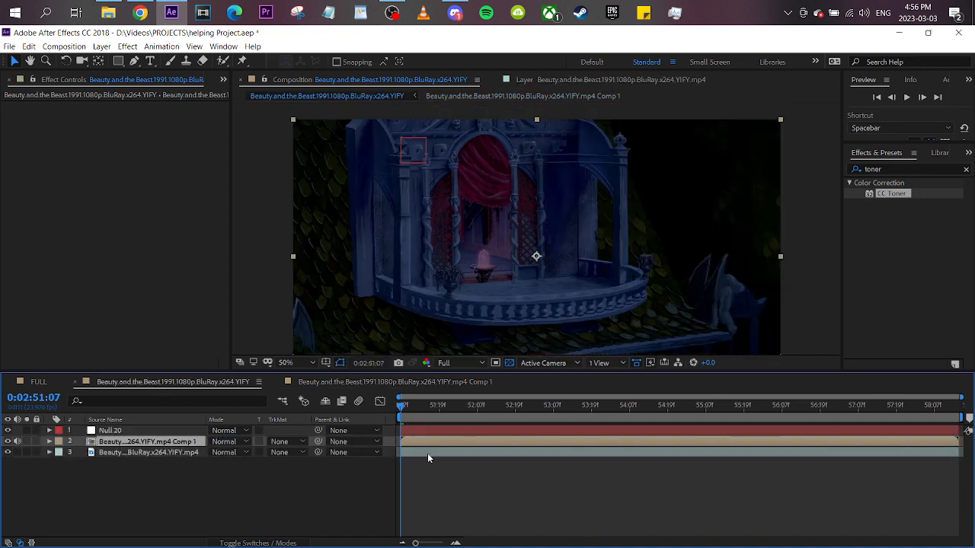
{"action": "left_click", "coordinate": [343, 381]}
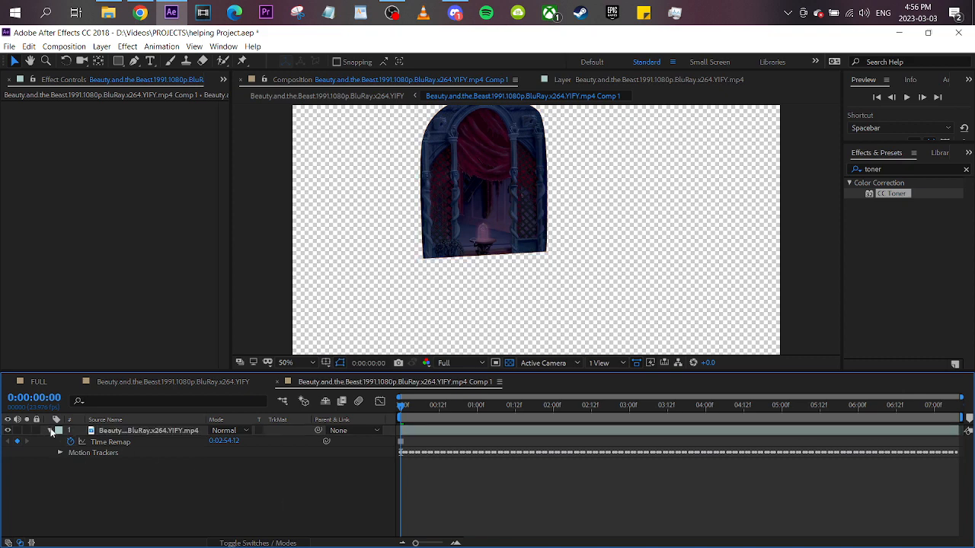
{"action": "left_click", "coordinate": [51, 431]}
Move Mask 1 from the video layer onto the Comp 1 layer in the main composition, and scrub through Comp 1 to check the unmasked frame.
{"action": "left_click", "coordinate": [148, 432]}
{"action": "key", "text": "m"}
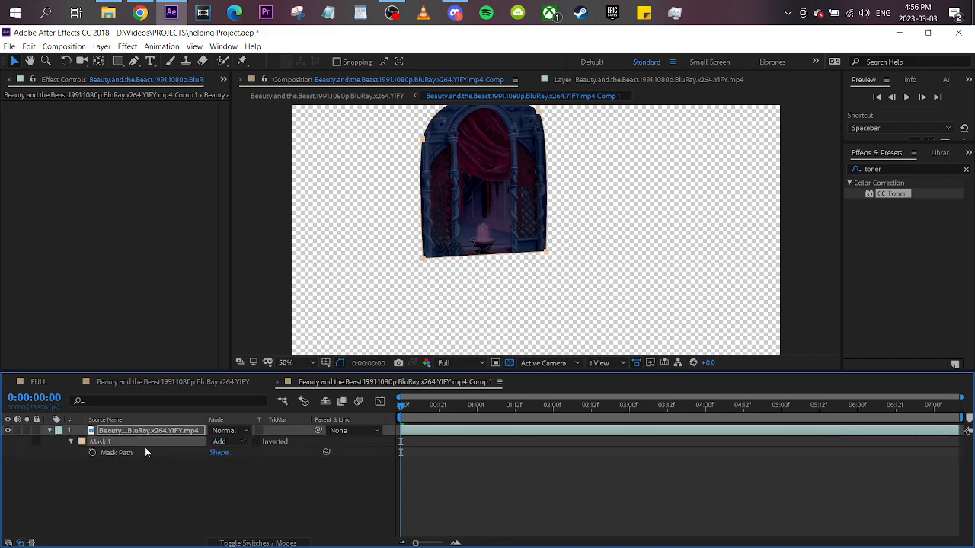
{"action": "left_click", "coordinate": [170, 382]}
{"action": "left_click", "coordinate": [163, 442]}
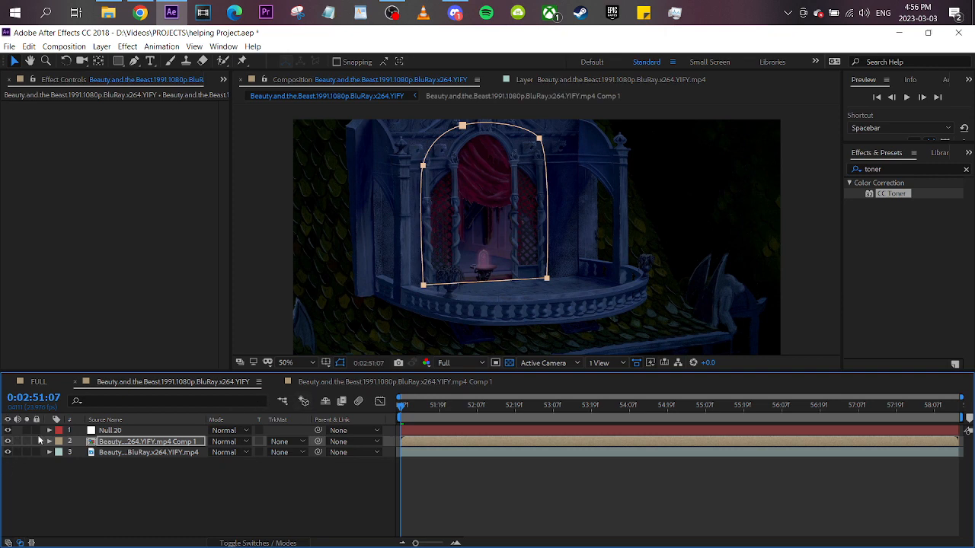
{"action": "left_click", "coordinate": [346, 382]}
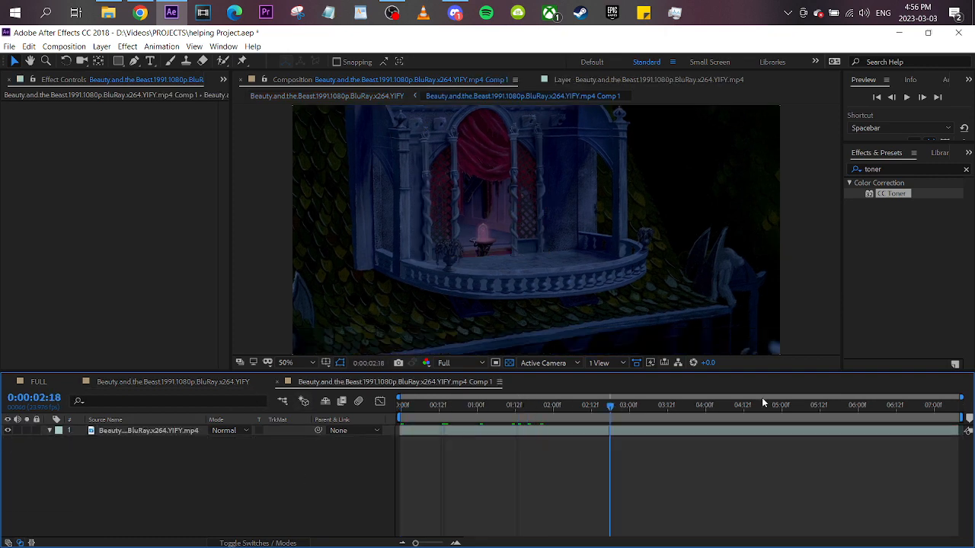
{"action": "left_click_drag", "start_coordinate": [718, 405], "coordinate": [399, 405]}
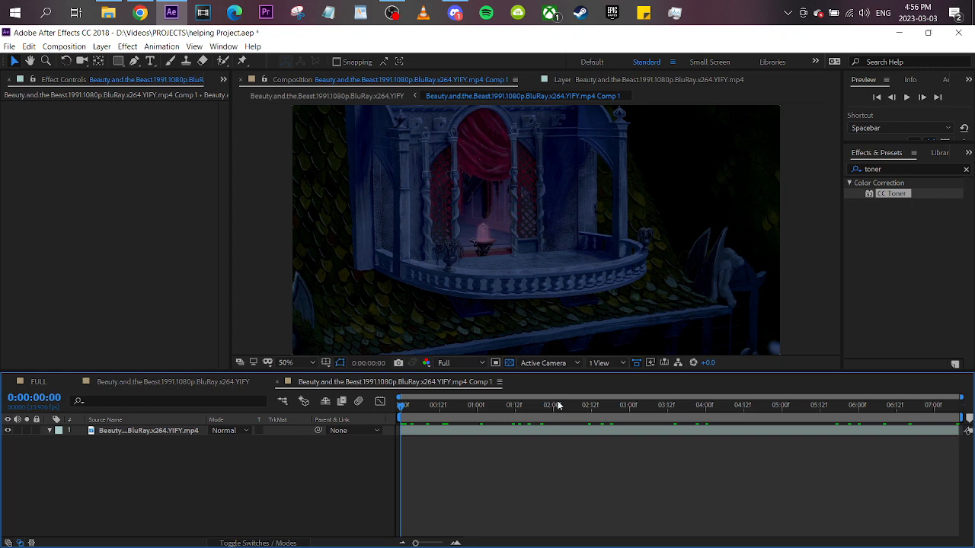
Try to trace the door opening between the inner columns with the Pen tool, and delete the resulting shape layer.
{"action": "left_click", "coordinate": [134, 61]}
{"action": "scroll", "coordinate": [505, 206], "scroll_direction": "up", "scroll_amount": 3}
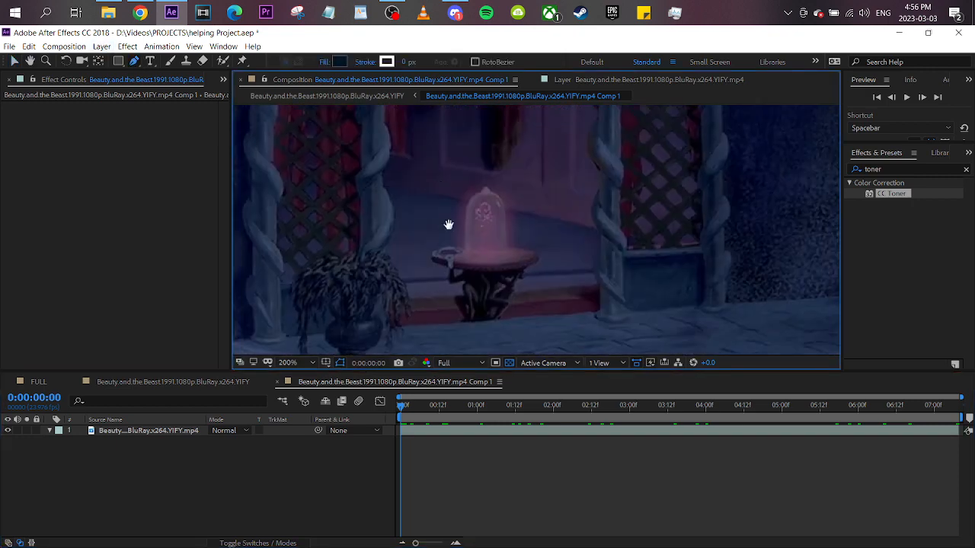
{"action": "left_click_drag", "start_coordinate": [449, 225], "coordinate": [462, 306]}
{"action": "left_click_drag", "start_coordinate": [425, 190], "coordinate": [434, 285]}
{"action": "left_click", "coordinate": [405, 127]}
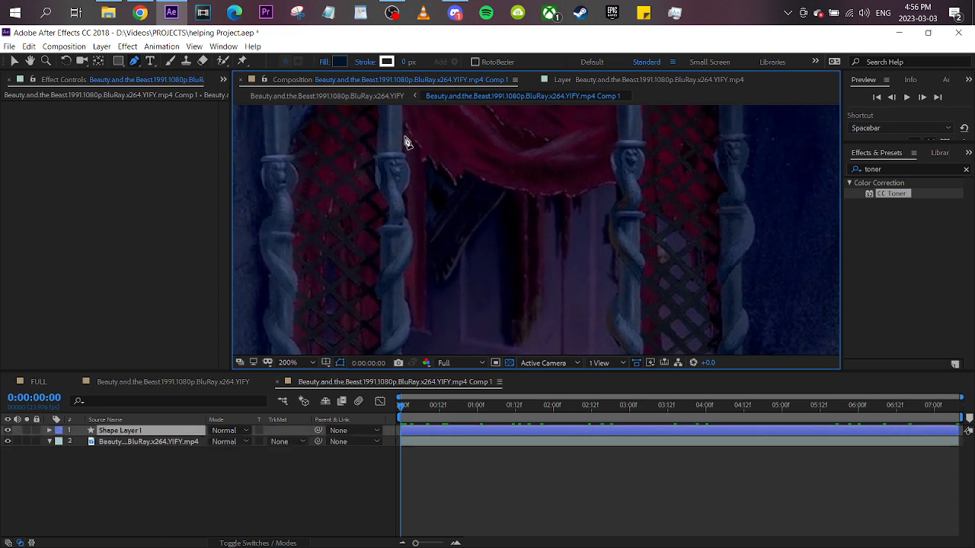
{"action": "key", "text": "ctrl+z"}
{"action": "left_click", "coordinate": [425, 161]}
{"action": "left_click", "coordinate": [425, 330]}
{"action": "left_click", "coordinate": [411, 330]}
{"action": "left_click_drag", "start_coordinate": [428, 287], "coordinate": [413, 120]}
{"action": "left_click", "coordinate": [403, 133]}
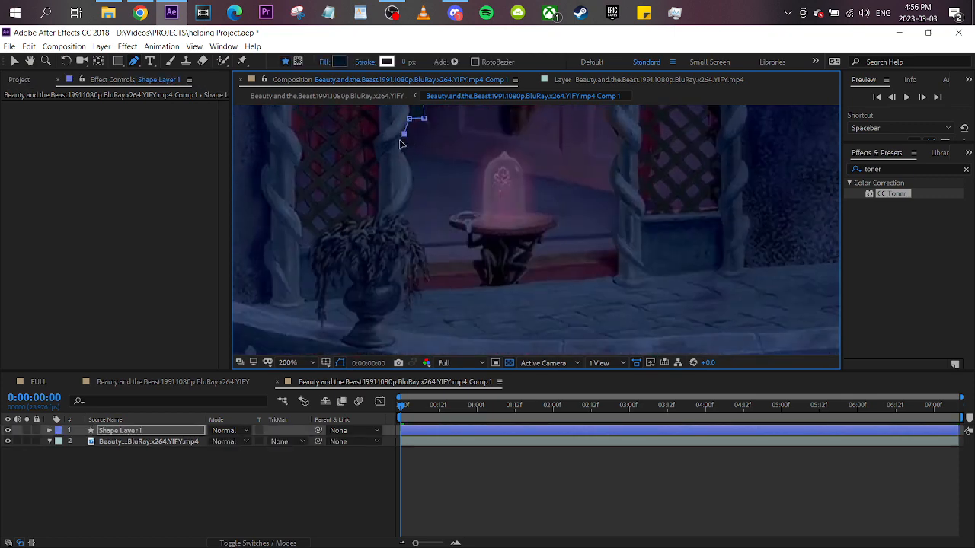
{"action": "left_click", "coordinate": [405, 219]}
{"action": "left_click", "coordinate": [419, 251]}
{"action": "left_click", "coordinate": [166, 432]}
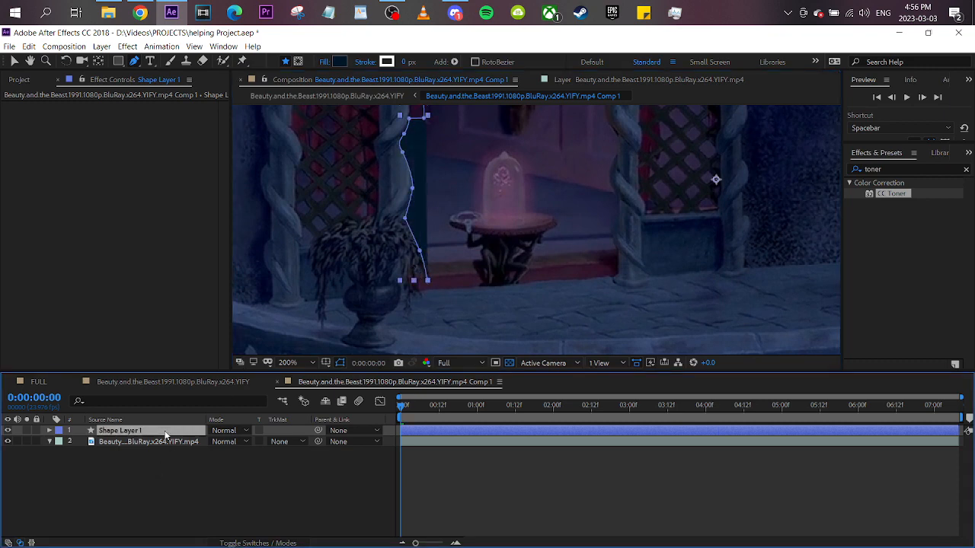
{"action": "key", "text": "Delete"}
Draw a mask around the door opening beneath the red curtain on Comp 1's video layer, and set its mode to Subtract.
{"action": "left_click", "coordinate": [166, 432]}
{"action": "left_click_drag", "start_coordinate": [481, 155], "coordinate": [463, 278]}
{"action": "left_click_drag", "start_coordinate": [402, 156], "coordinate": [405, 237]}
{"action": "left_click", "coordinate": [407, 147]}
{"action": "left_click", "coordinate": [409, 321]}
{"action": "left_click", "coordinate": [391, 319]}
{"action": "left_click_drag", "start_coordinate": [438, 289], "coordinate": [463, 131]}
{"action": "left_click_drag", "start_coordinate": [414, 180], "coordinate": [414, 188]}
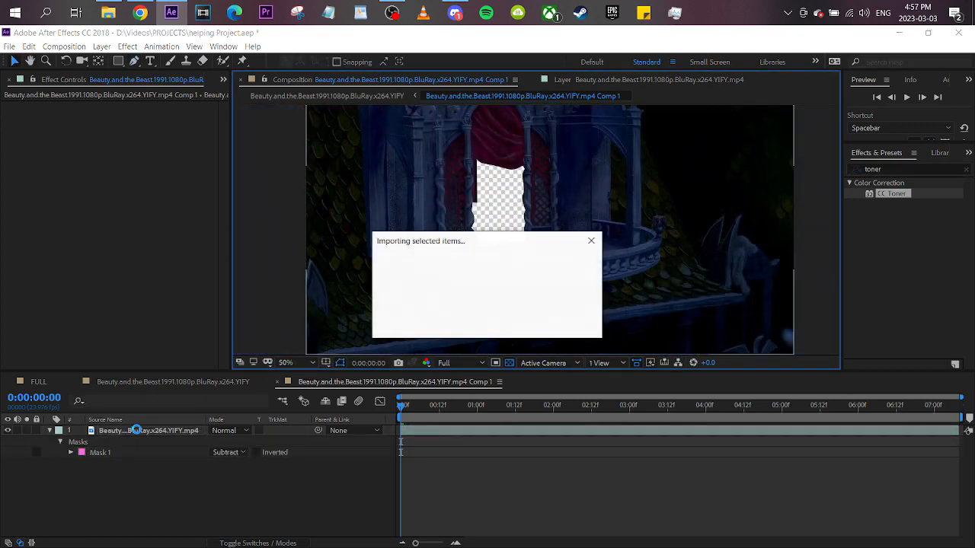
Place BeastRoom05.png beneath the video layer in Comp 1, scaled down and positioned to fill the doorway cut-out.
{"action": "left_click_drag", "start_coordinate": [145, 431], "coordinate": [148, 463]}
{"action": "key", "text": "s"}
{"action": "left_click_drag", "start_coordinate": [227, 475], "coordinate": [206, 479]}
{"action": "left_click_drag", "start_coordinate": [607, 236], "coordinate": [495, 193]}
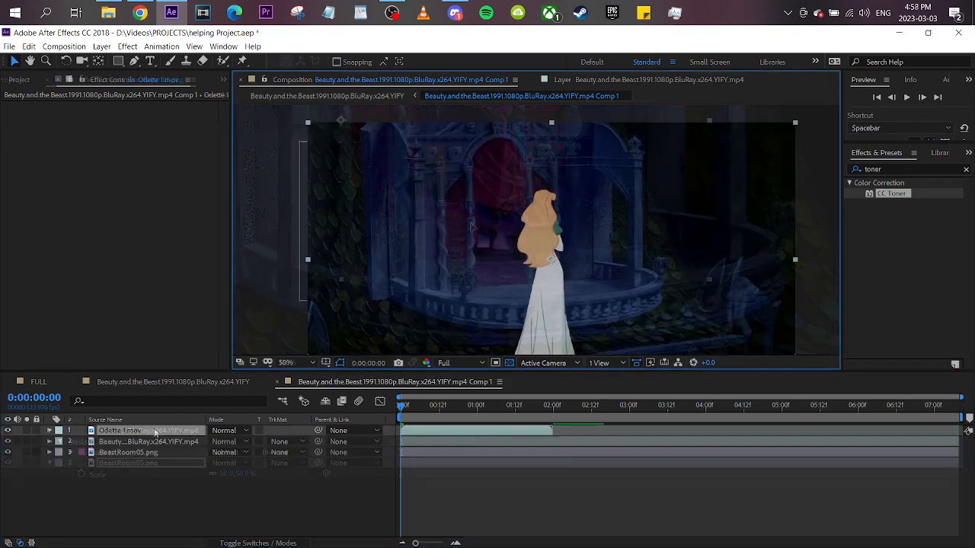
Scale down Odette 1.mov and position the figure standing inside the balcony doorway.
{"action": "right_click", "coordinate": [540, 147]}
{"action": "left_click", "coordinate": [675, 261]}
{"action": "left_click_drag", "start_coordinate": [243, 456], "coordinate": [219, 455]}
{"action": "left_click_drag", "start_coordinate": [562, 321], "coordinate": [512, 290]}
{"action": "left_click_drag", "start_coordinate": [241, 453], "coordinate": [230, 453]}
{"action": "scroll", "coordinate": [482, 263], "scroll_direction": "up", "scroll_amount": 1}
{"action": "left_click_drag", "start_coordinate": [483, 260], "coordinate": [486, 311]}
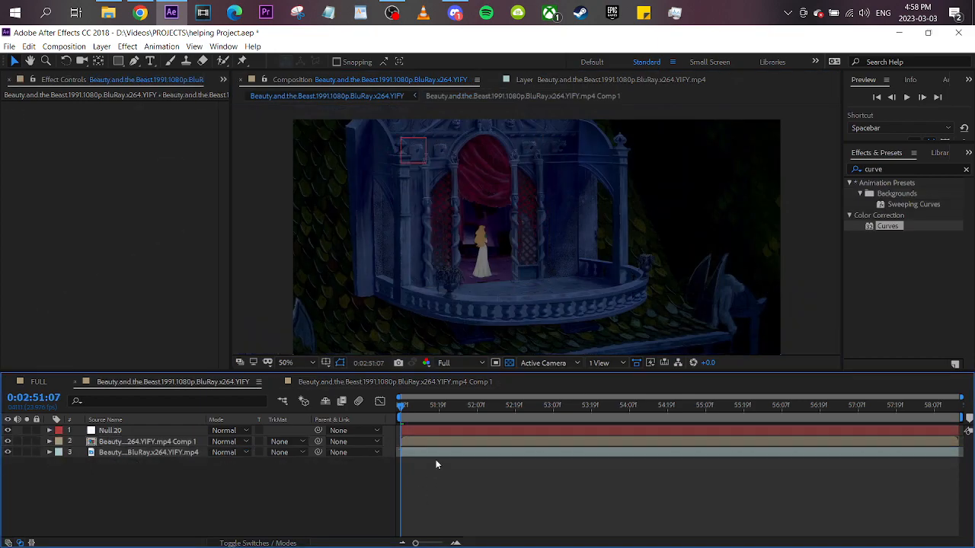
Parent the Comp 1 layer to Null 20 in the main composition and preview the balcony shot.
{"action": "key", "text": "space"}
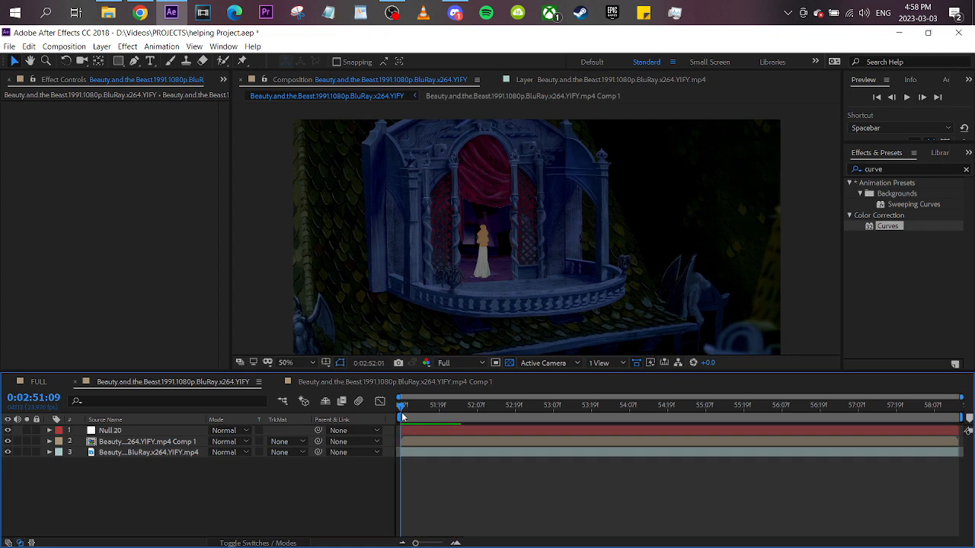
{"action": "key", "text": "space"}
{"action": "left_click", "coordinate": [289, 445]}
{"action": "left_click_drag", "start_coordinate": [317, 443], "coordinate": [143, 429]}
{"action": "left_click", "coordinate": [439, 510]}
{"action": "left_click", "coordinate": [216, 442]}
{"action": "left_click", "coordinate": [188, 443]}
{"action": "left_click", "coordinate": [454, 476]}
{"action": "key", "text": "space"}
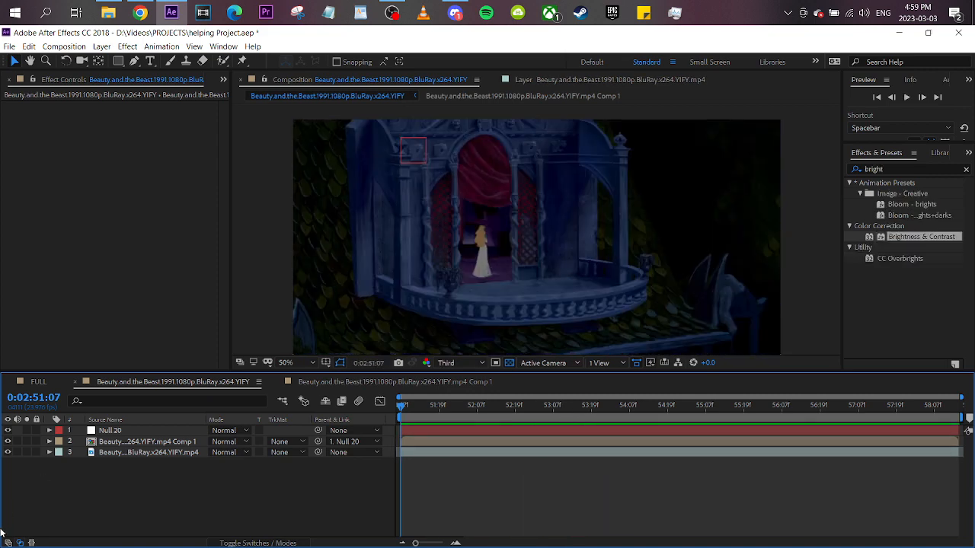
Scrub through the main composition to check how the figure follows the balcony during the camera move.
{"action": "left_click", "coordinate": [160, 446]}
{"action": "left_click", "coordinate": [154, 470]}
{"action": "left_click_drag", "start_coordinate": [471, 406], "coordinate": [855, 406]}
{"action": "left_click_drag", "start_coordinate": [890, 373], "coordinate": [283, 399]}
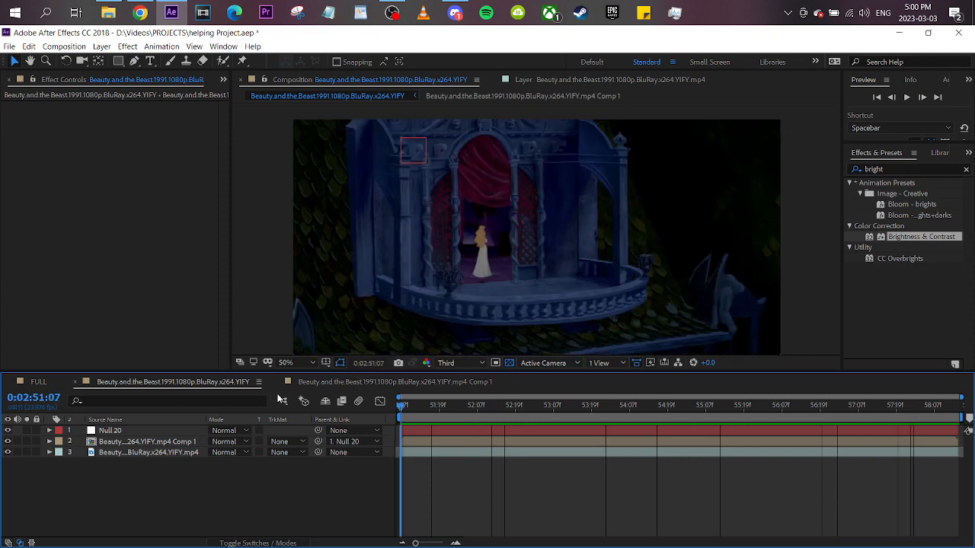
{"action": "left_click_drag", "start_coordinate": [444, 405], "coordinate": [377, 423]}
Pre-compose Null 20, the Comp 1 layer and the video layer as Pre-comp 1, moving all attributes into it.
{"action": "left_click", "coordinate": [160, 421]}
{"action": "left_click", "coordinate": [161, 430]}
{"action": "left_click", "coordinate": [165, 454], "text": "shift"}
{"action": "right_click", "coordinate": [165, 460]}
{"action": "left_click", "coordinate": [228, 409]}
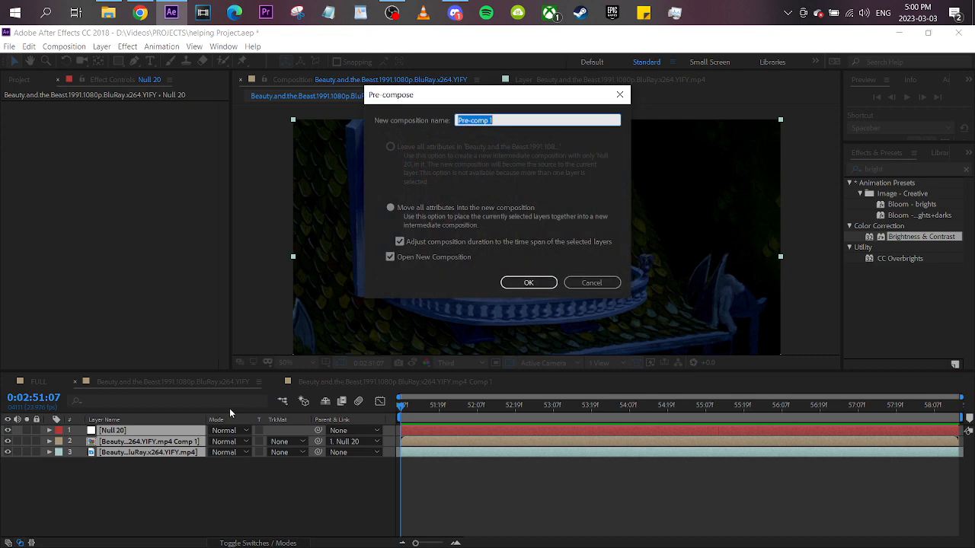
{"action": "left_click", "coordinate": [528, 282]}
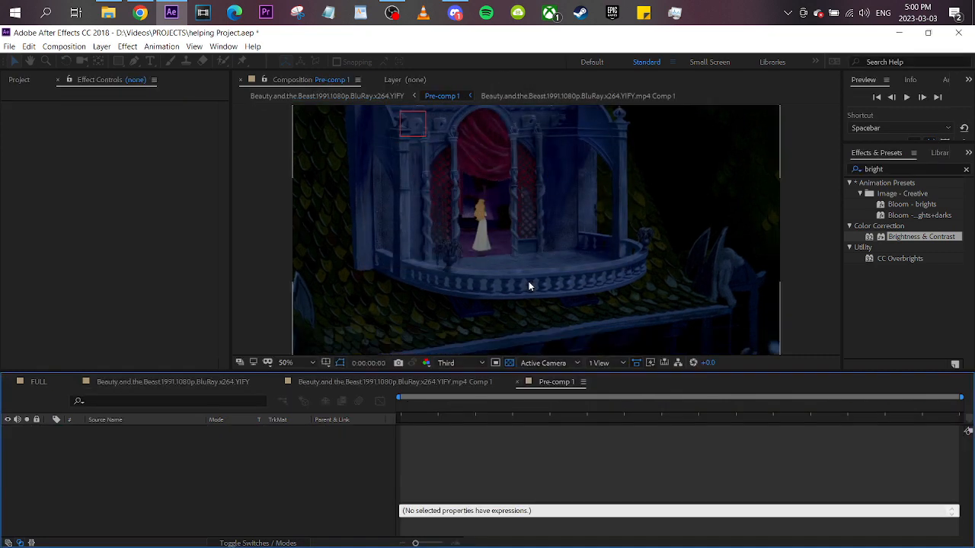
Return to the main composition, close the Comp 1 and Pre-comp 1 timelines, and scrub through the shot.
{"action": "left_click", "coordinate": [208, 383]}
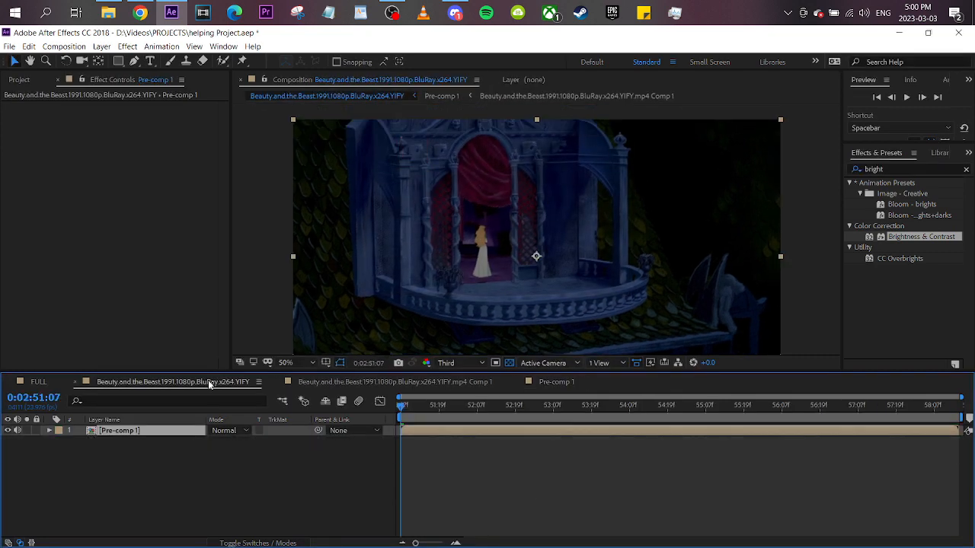
{"action": "left_click", "coordinate": [276, 383]}
{"action": "left_click", "coordinate": [278, 383]}
{"action": "left_click", "coordinate": [181, 480]}
{"action": "left_click_drag", "start_coordinate": [448, 407], "coordinate": [155, 476]}
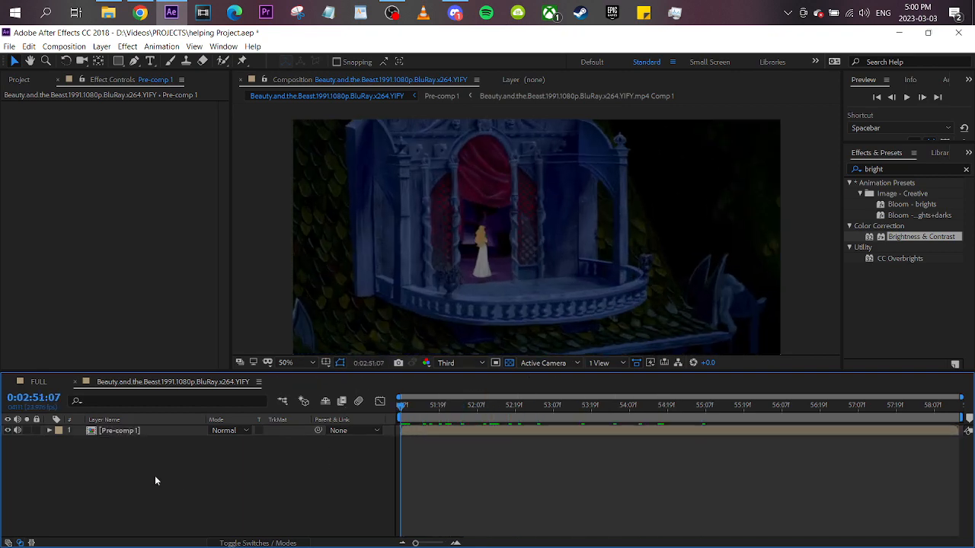
Duplicate the Pre-comp 1 layer and trim the upper copy to start at 0:02:52:23.
{"action": "left_click", "coordinate": [163, 431]}
{"action": "right_click", "coordinate": [164, 429]}
{"action": "left_click", "coordinate": [156, 428]}
{"action": "key", "text": "ctrl+d"}
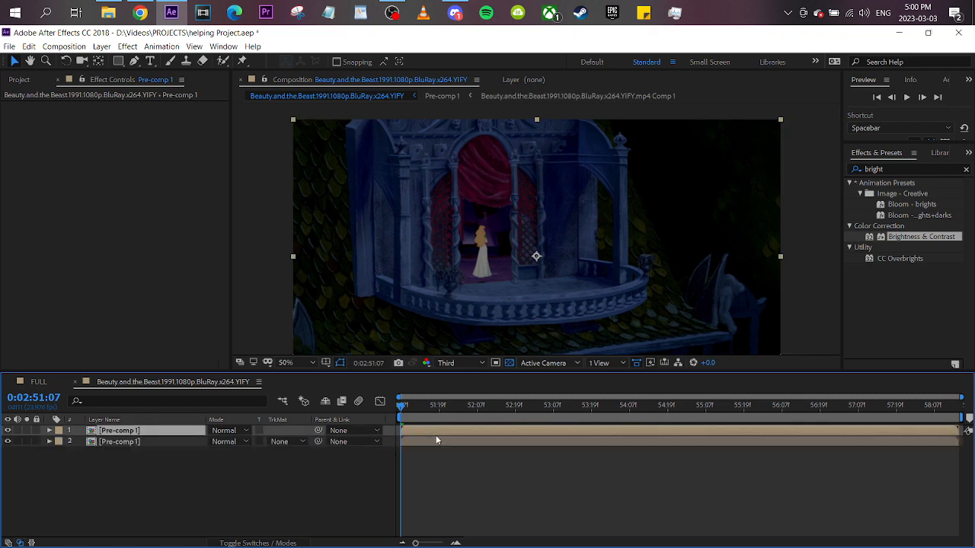
{"action": "left_click_drag", "start_coordinate": [411, 412], "coordinate": [526, 431]}
{"action": "left_click", "coordinate": [857, 169]}
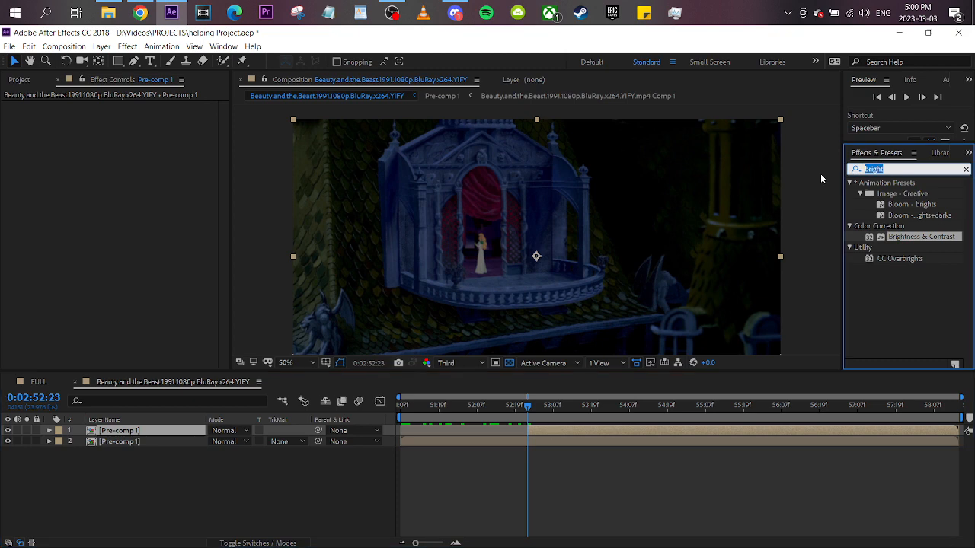
Set the time stretch factor of the trimmed Pre-comp 1 copy to 120.
{"action": "right_click", "coordinate": [588, 429]}
{"action": "mouse_move", "coordinate": [623, 199]}
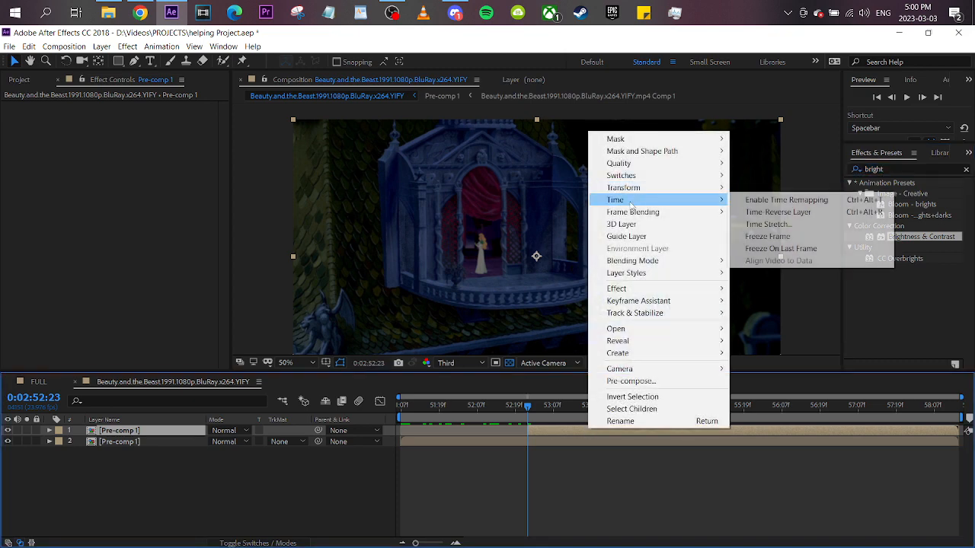
{"action": "left_click", "coordinate": [772, 220]}
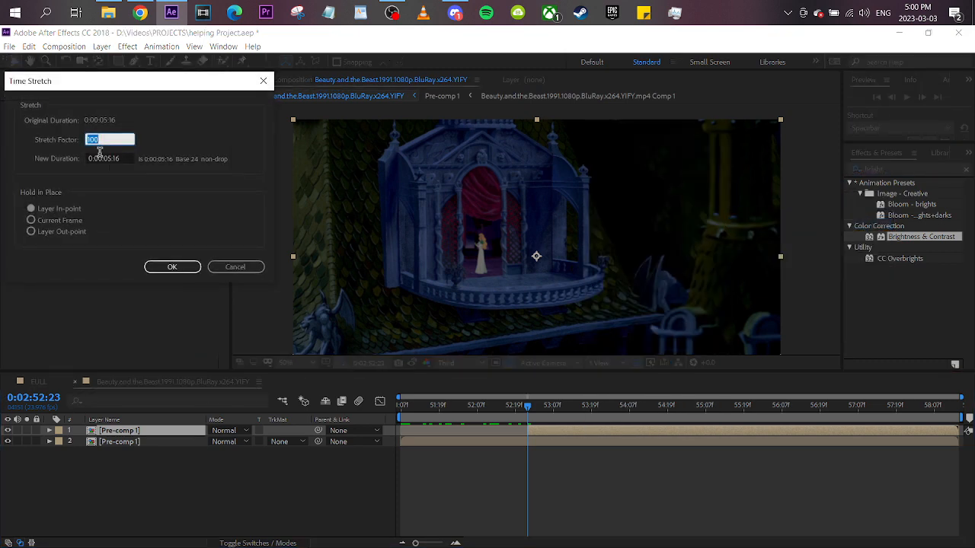
{"action": "type", "text": "120"}
{"action": "key", "text": "Return"}
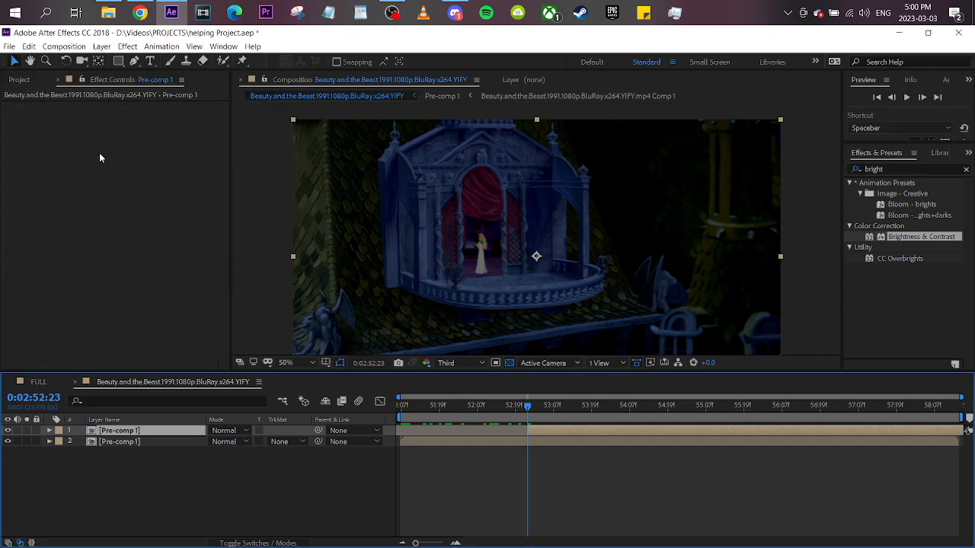
Speed up the trimmed Pre-comp 1 copy with Time Stretch so it ends around 0:02:53:13.
{"action": "right_click", "coordinate": [131, 432]}
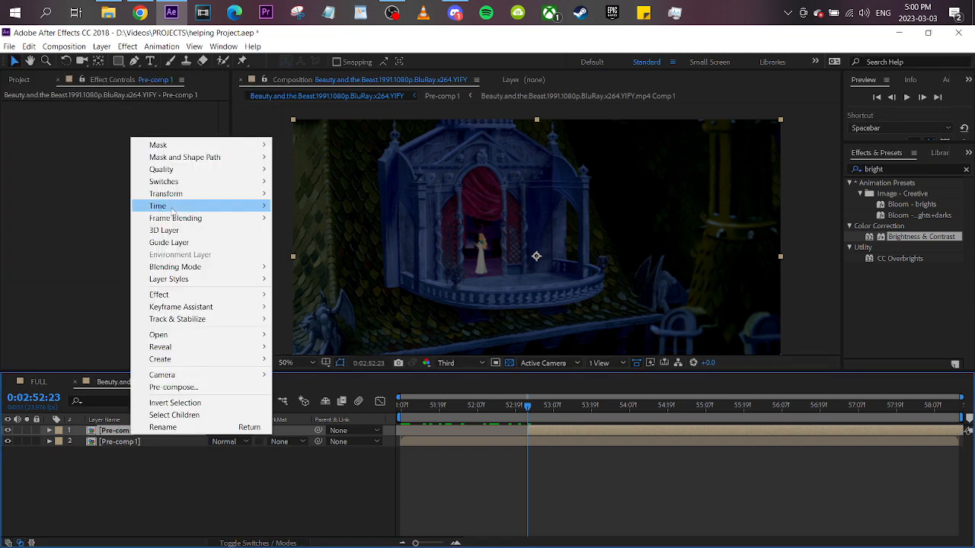
{"action": "mouse_move", "coordinate": [161, 210]}
{"action": "left_click", "coordinate": [353, 230]}
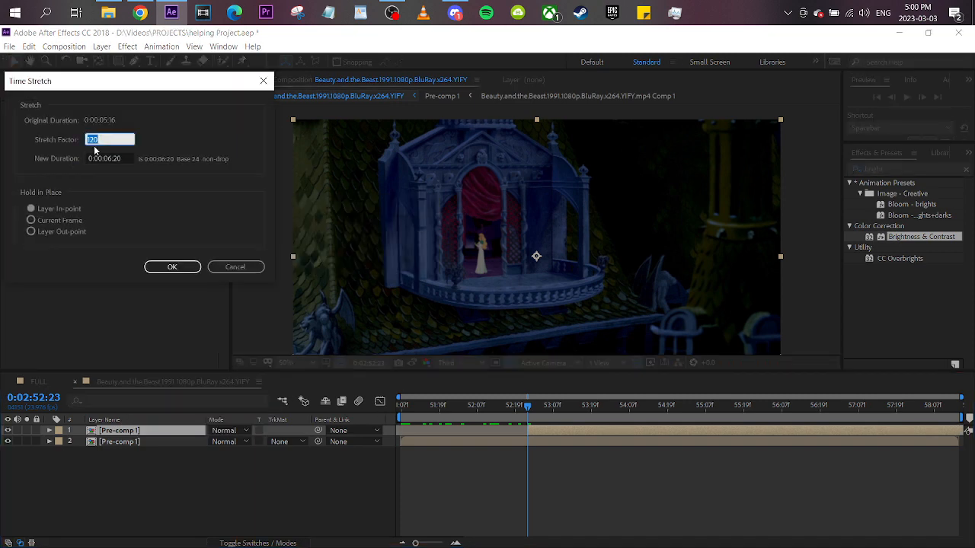
{"action": "type", "text": "50"}
{"action": "key", "text": "Return"}
Split the sped-up Pre-comp 1 copy at 0:02:53:10.
{"action": "left_click_drag", "start_coordinate": [563, 414], "coordinate": [557, 415]}
{"action": "left_click", "coordinate": [456, 543]}
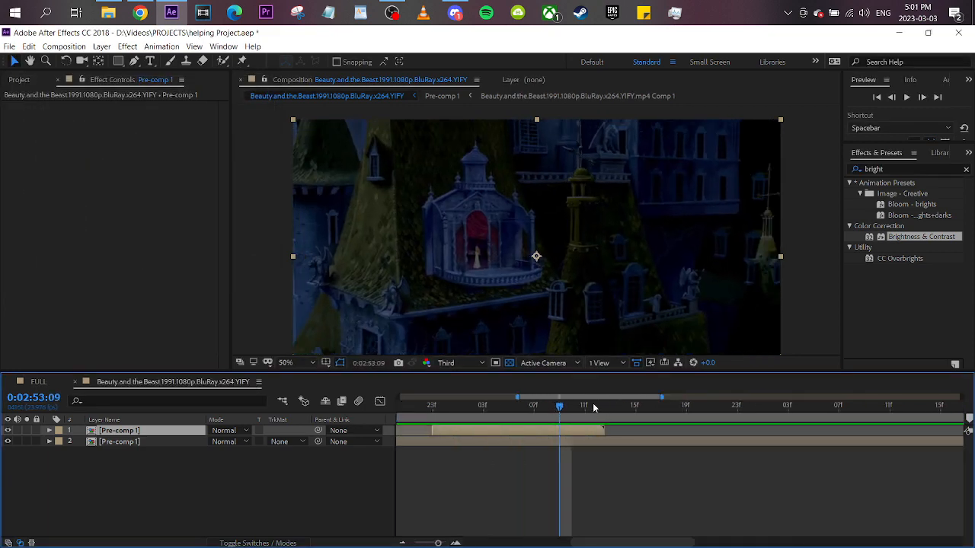
{"action": "left_click", "coordinate": [572, 418]}
{"action": "key", "text": "ctrl+shift+d"}
Slow down the second part of the split copy with Time Stretch so it ends around 0:02:54:11.
{"action": "right_click", "coordinate": [592, 431]}
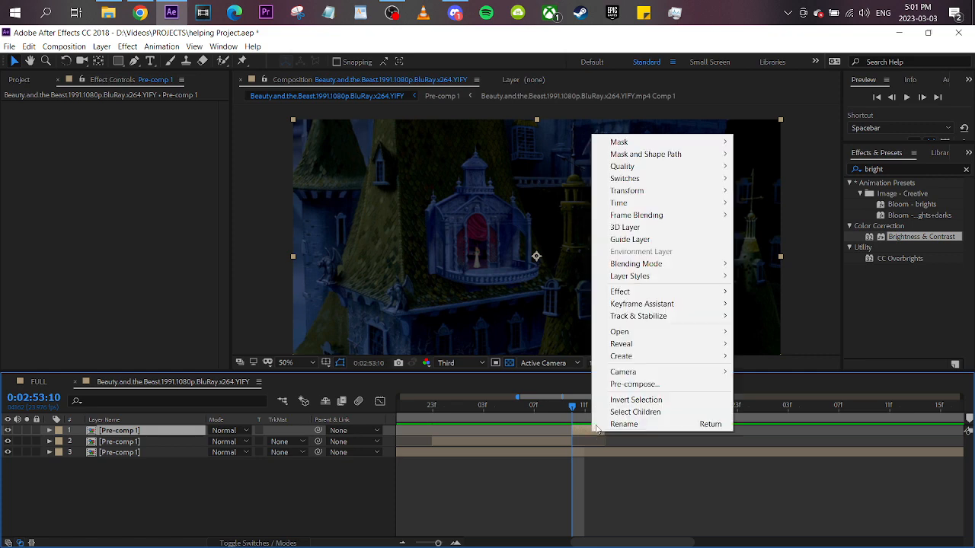
{"action": "mouse_move", "coordinate": [633, 202]}
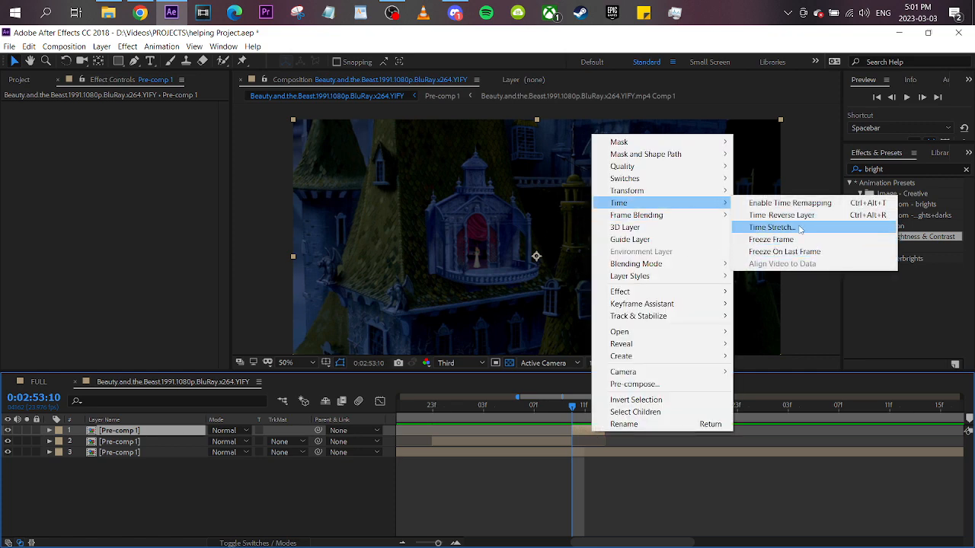
{"action": "left_click", "coordinate": [802, 226]}
{"action": "type", "text": "1000"}
{"action": "key", "text": "Return"}
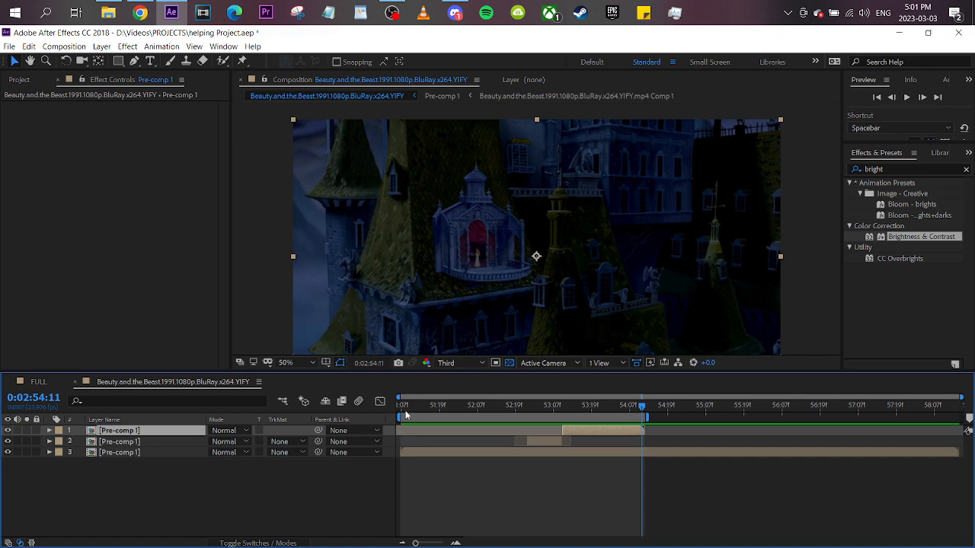
Preview the retimed sequence from the start of the main composition.
{"action": "left_click", "coordinate": [404, 409]}
{"action": "key", "text": "space"}
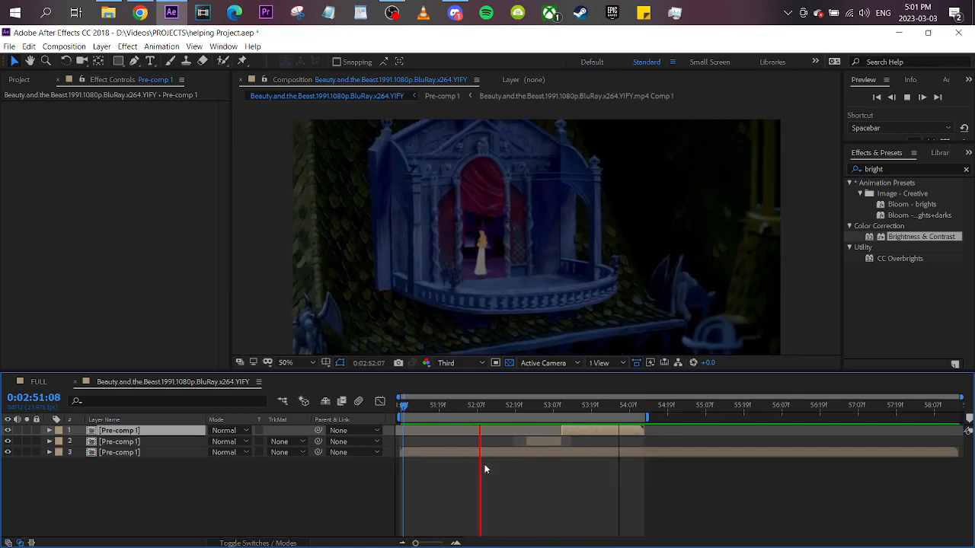
{"action": "left_click", "coordinate": [465, 464]}
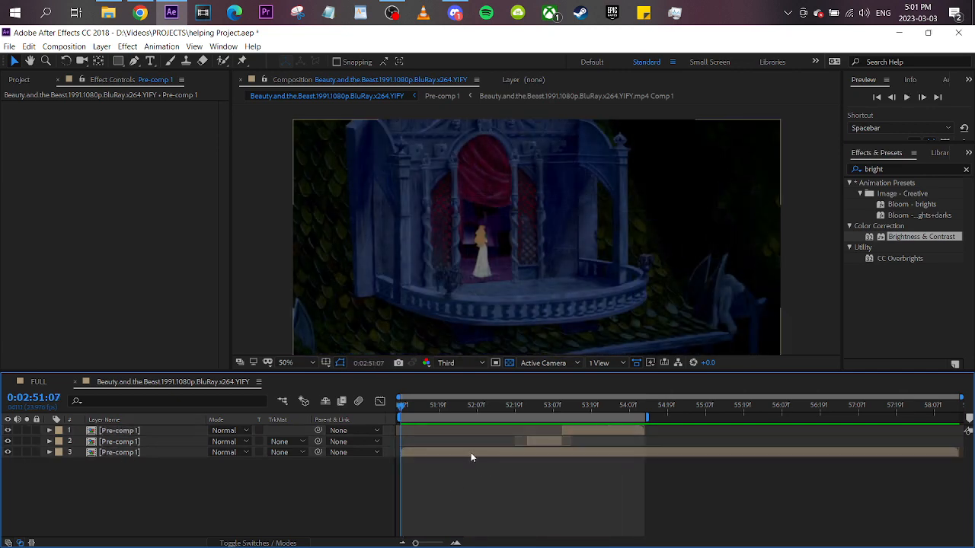
{"action": "left_click", "coordinate": [471, 454]}
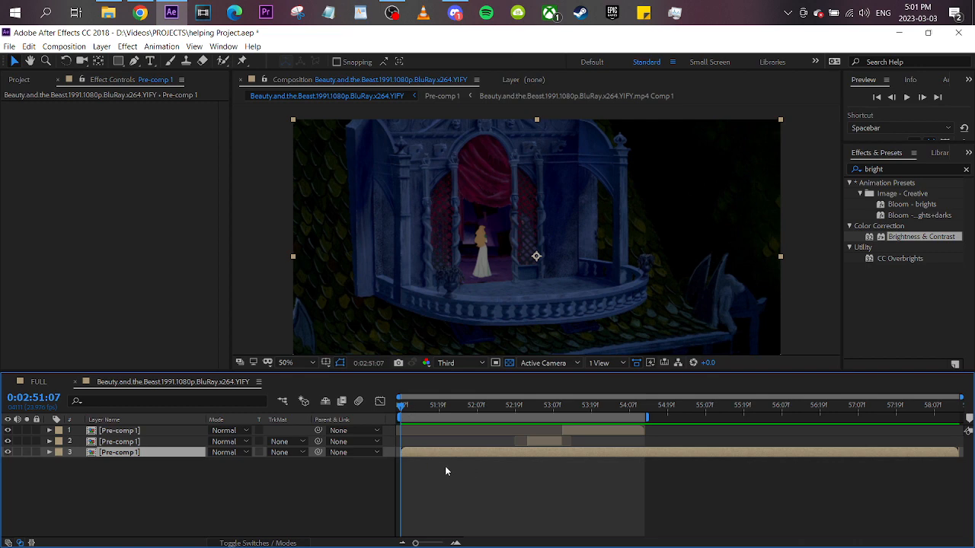
{"action": "left_click", "coordinate": [432, 486]}
Set the full-length Pre-comp 1 layer's time stretch factor to 60 and hide the two copies above it.
{"action": "left_click", "coordinate": [171, 455]}
{"action": "right_click", "coordinate": [172, 454]}
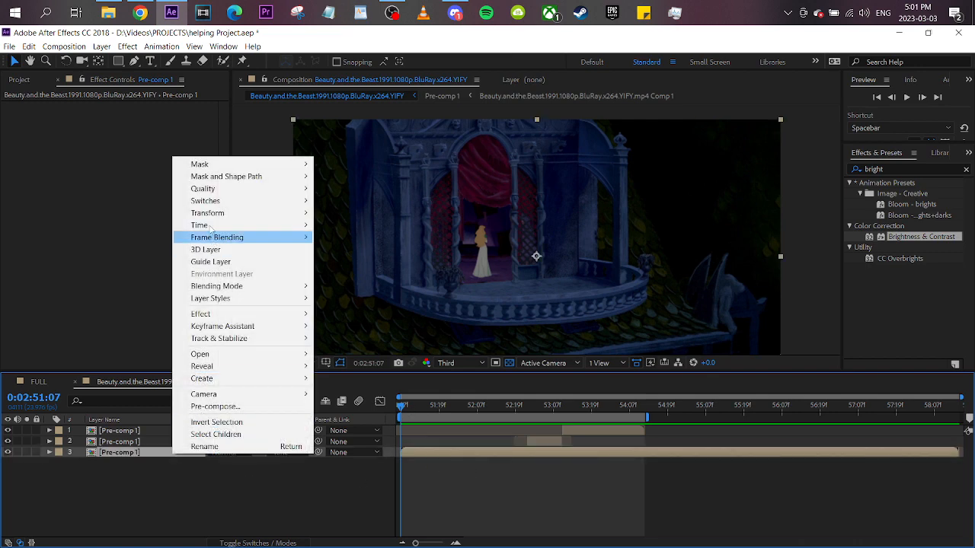
{"action": "mouse_move", "coordinate": [214, 229]}
{"action": "left_click", "coordinate": [352, 249]}
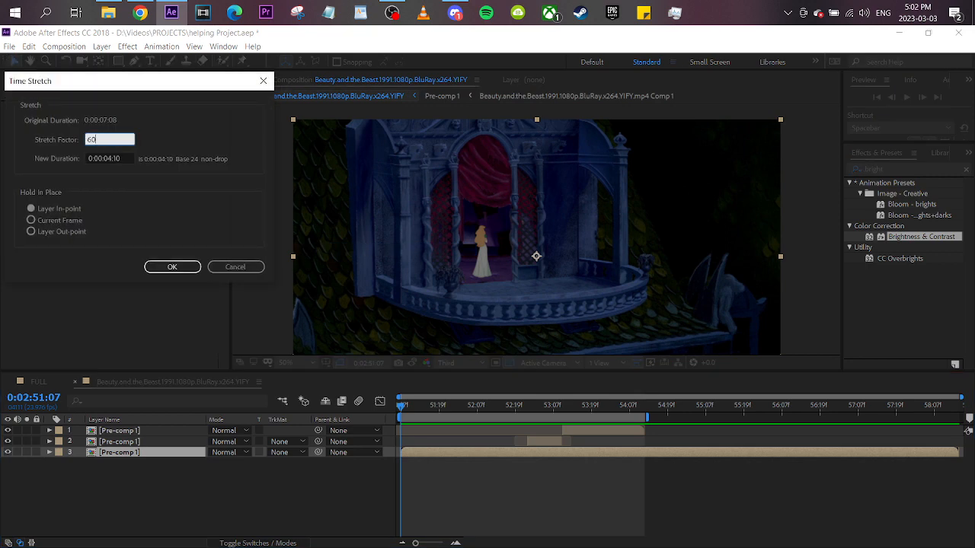
{"action": "key", "text": "Return"}
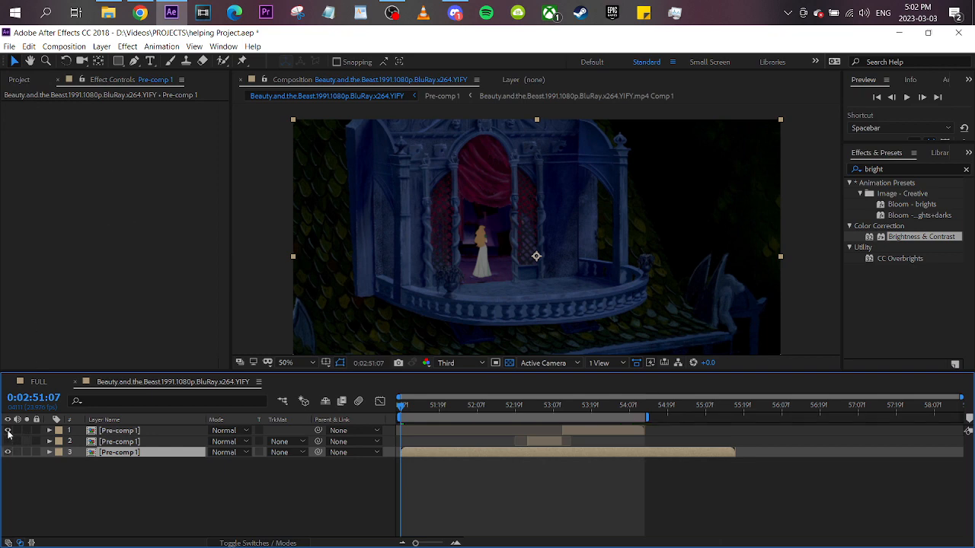
Play and scrub the full-length Pre-comp 1 layer to check its new speed.
{"action": "key", "text": "space"}
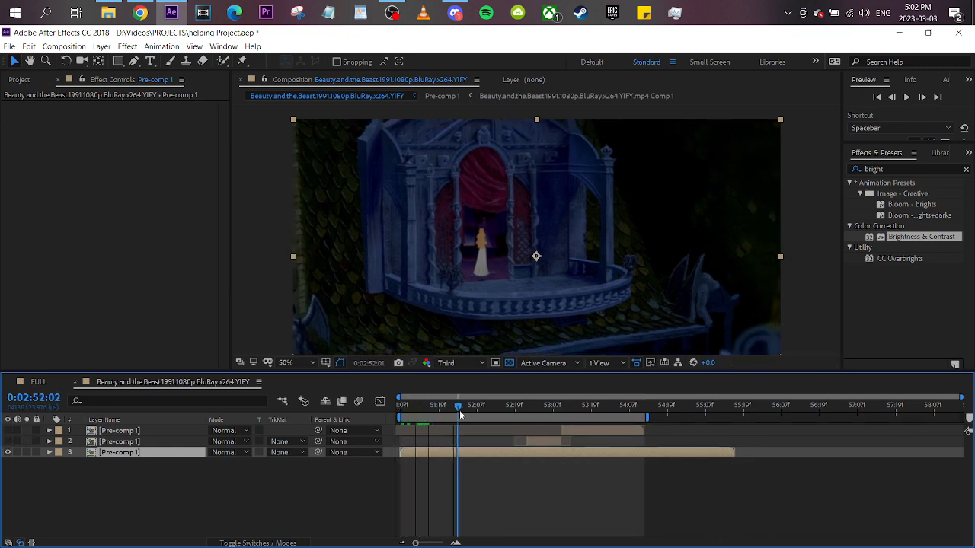
{"action": "left_click_drag", "start_coordinate": [416, 407], "coordinate": [1, 371]}
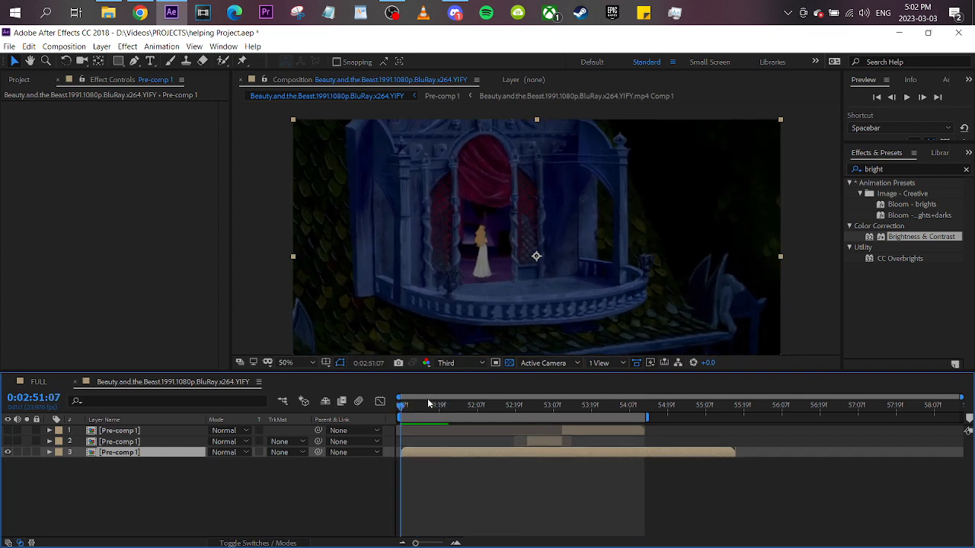
{"action": "mouse_move", "coordinate": [418, 409]}
{"action": "left_mouse_down"}
{"action": "mouse_move", "coordinate": [507, 406]}
{"action": "mouse_move", "coordinate": [401, 411]}
{"action": "left_mouse_up"}
Open Comp 1 inside Pre-comp 1 and set the time stretch factor of Odette 1.mov to 150.
{"action": "double_click", "coordinate": [146, 450]}
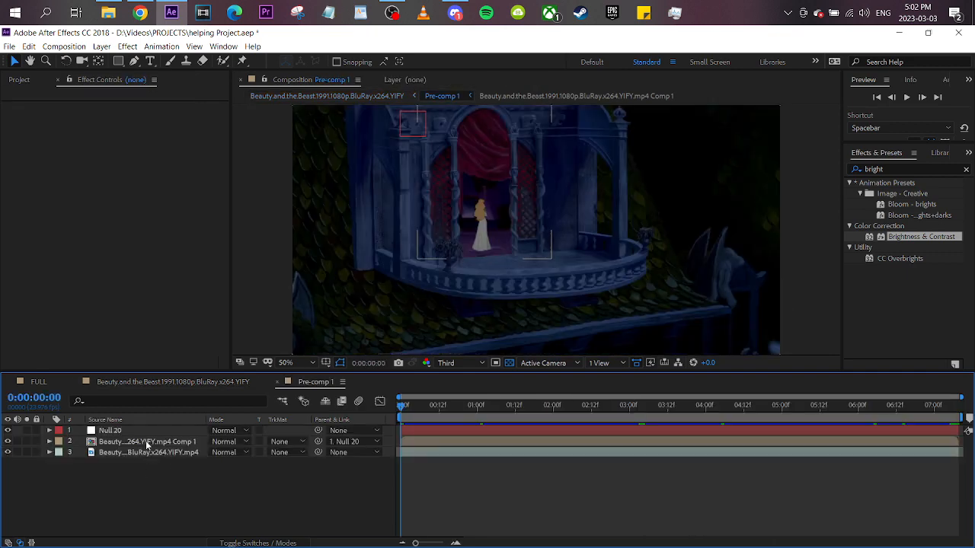
{"action": "double_click", "coordinate": [146, 442]}
{"action": "left_click", "coordinate": [131, 453]}
{"action": "right_click", "coordinate": [150, 450]}
{"action": "mouse_move", "coordinate": [198, 224]}
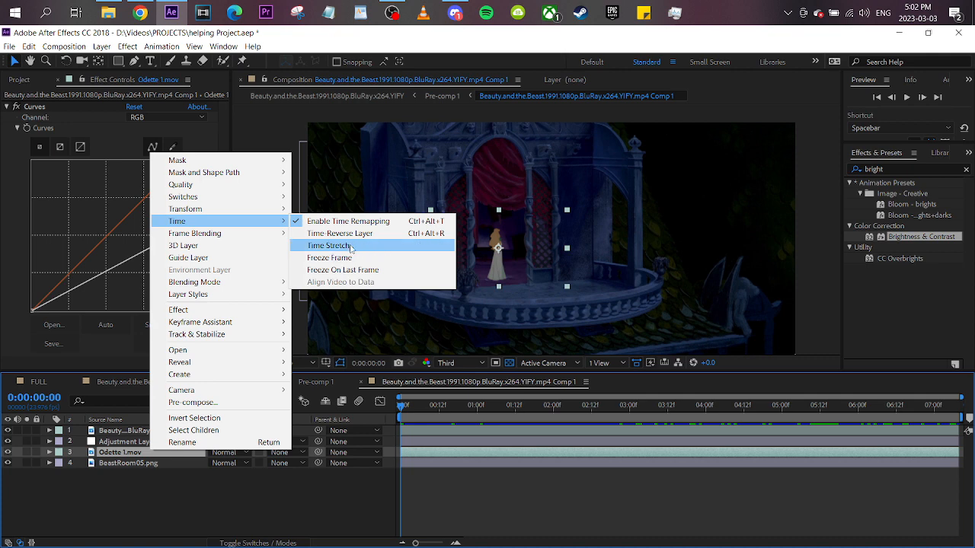
{"action": "left_click", "coordinate": [352, 247]}
{"action": "type", "text": "1"}
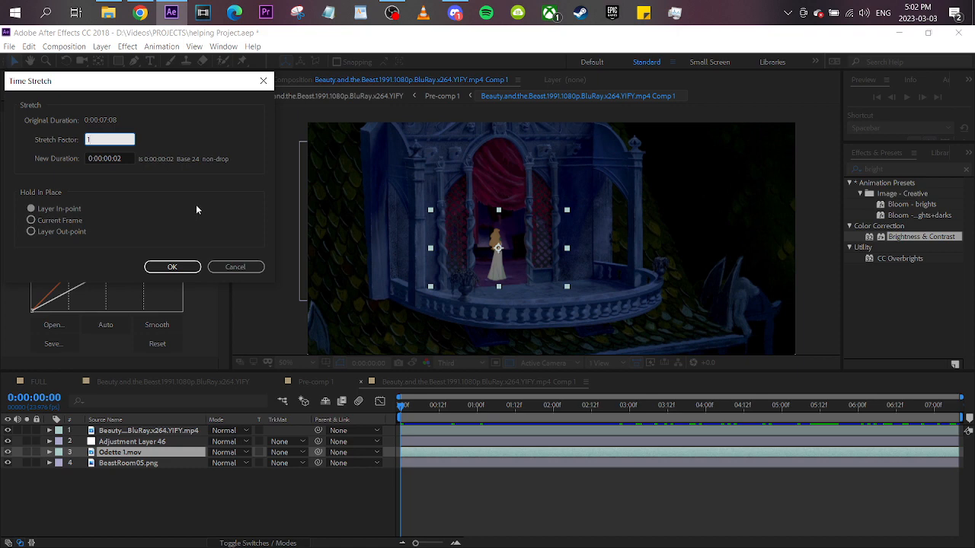
{"action": "type", "text": "50"}
{"action": "key", "text": "Return"}
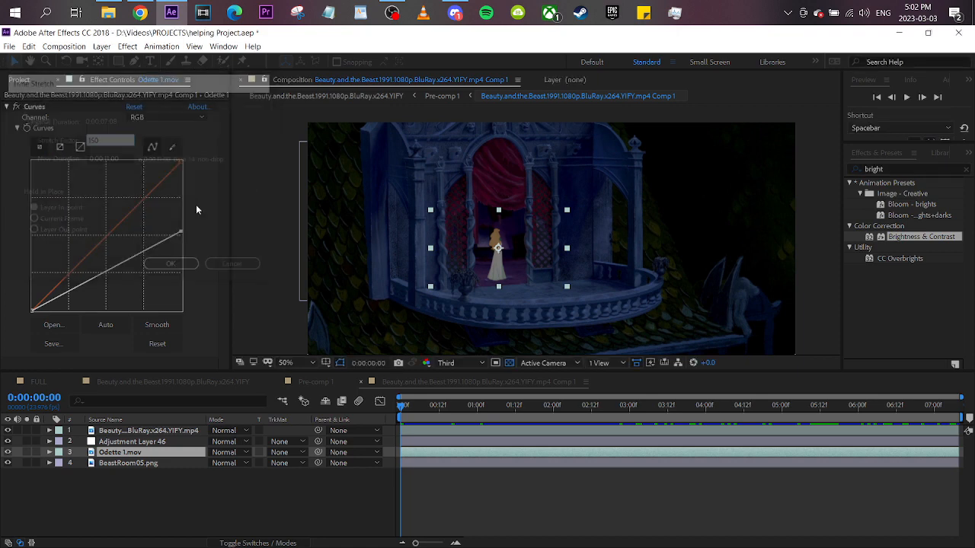
Return to the main composition, and preview and scrub the shot to check the figure's timing against the camera move.
{"action": "left_click", "coordinate": [218, 381]}
{"action": "key", "text": "space"}
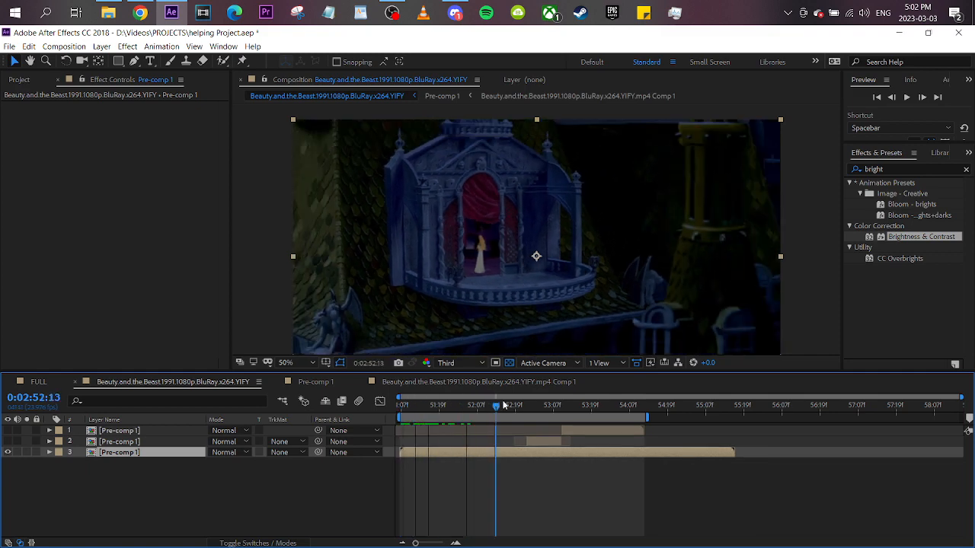
{"action": "key", "text": "space"}
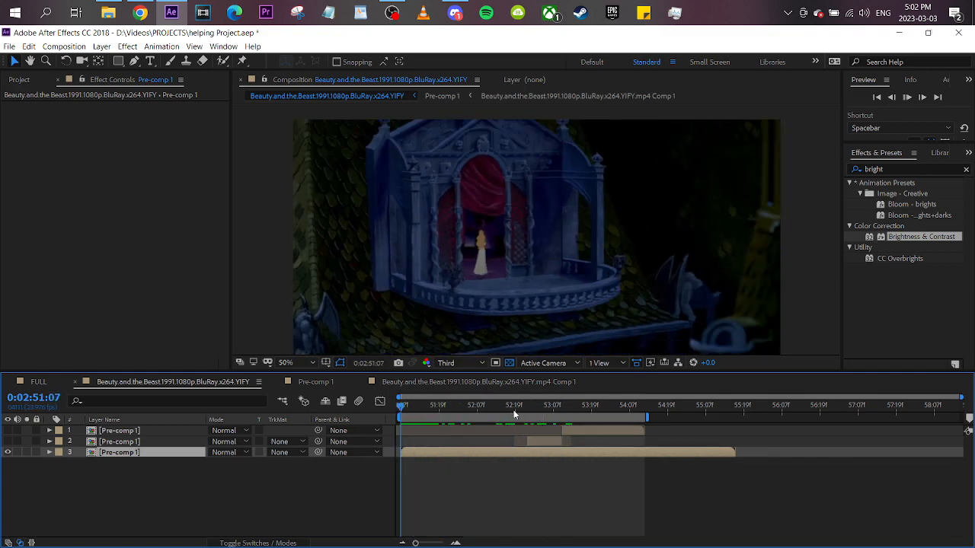
{"action": "key", "text": "space"}
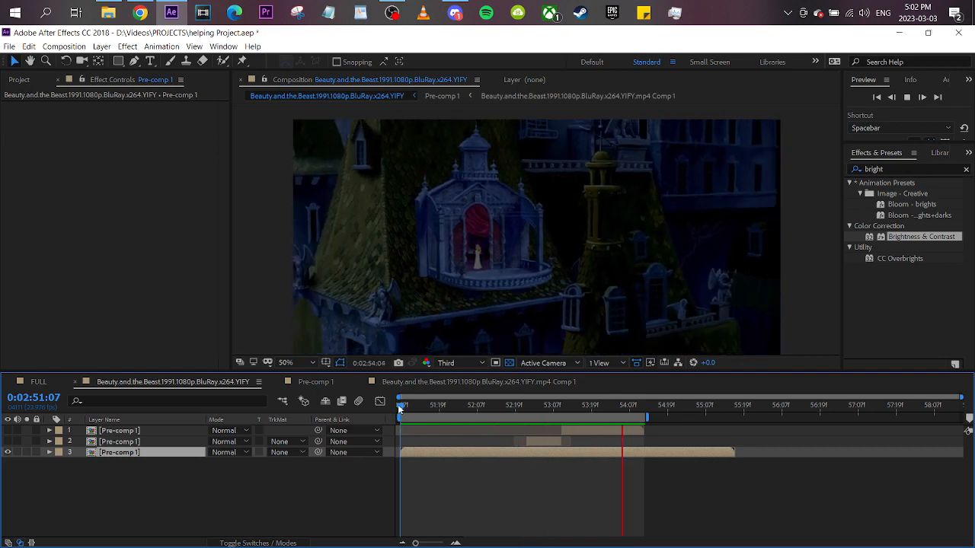
{"action": "key", "text": "space"}
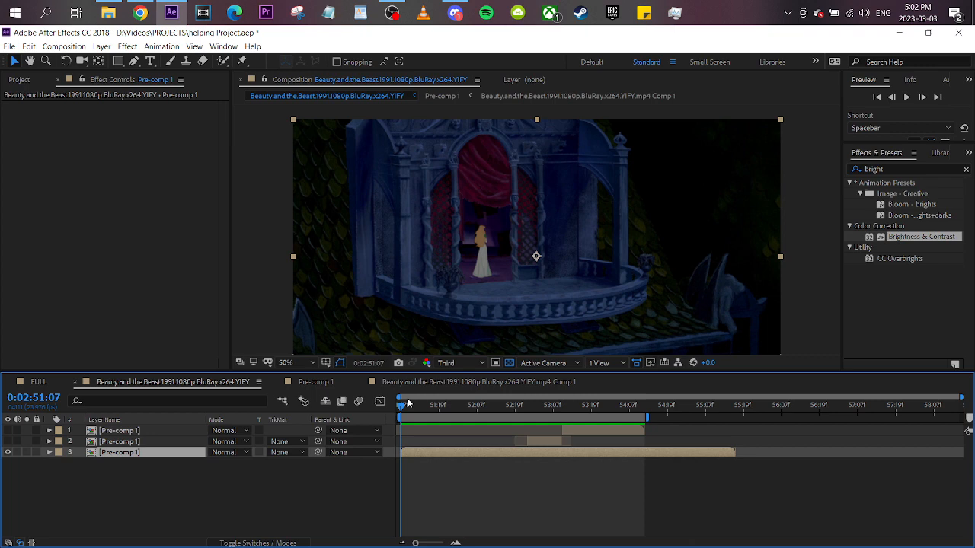
{"action": "key", "text": "space"}
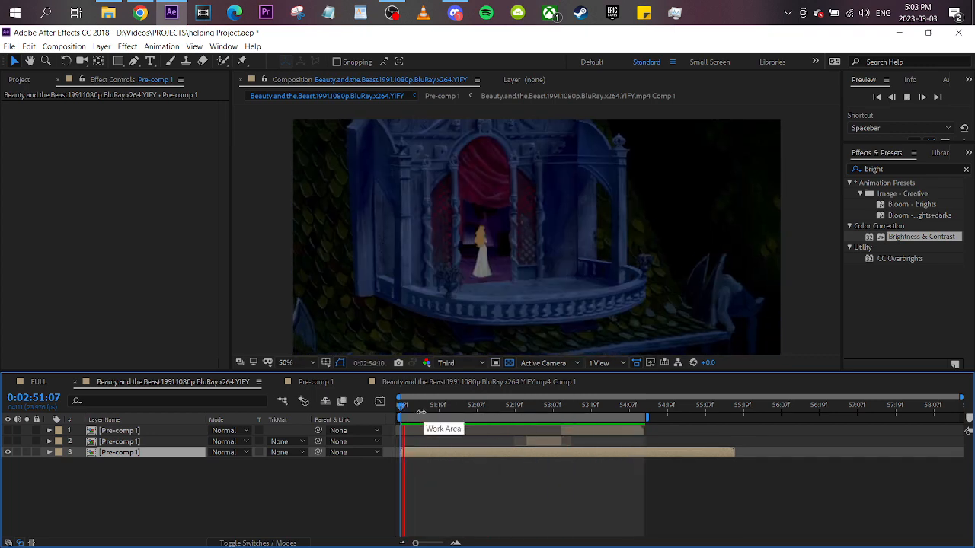
{"action": "left_click_drag", "start_coordinate": [409, 410], "coordinate": [581, 407]}
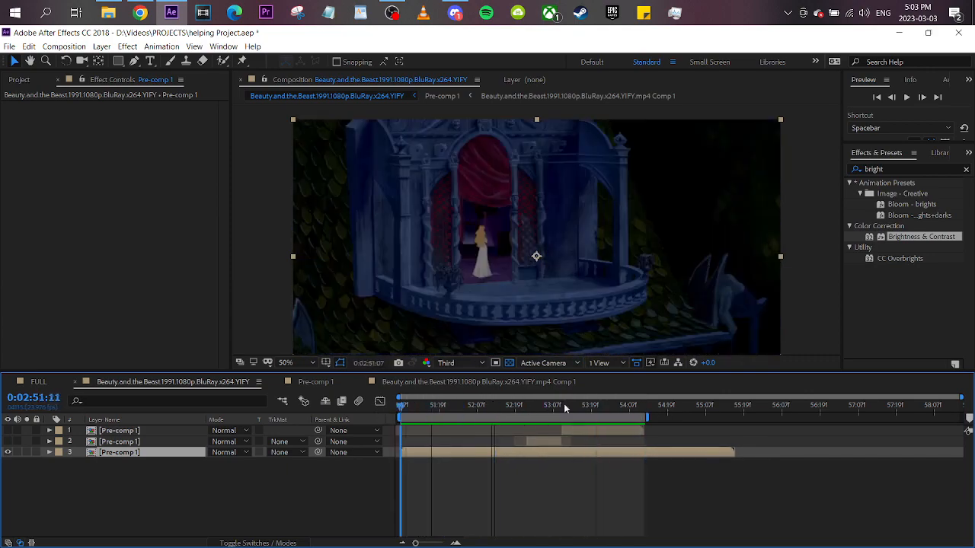